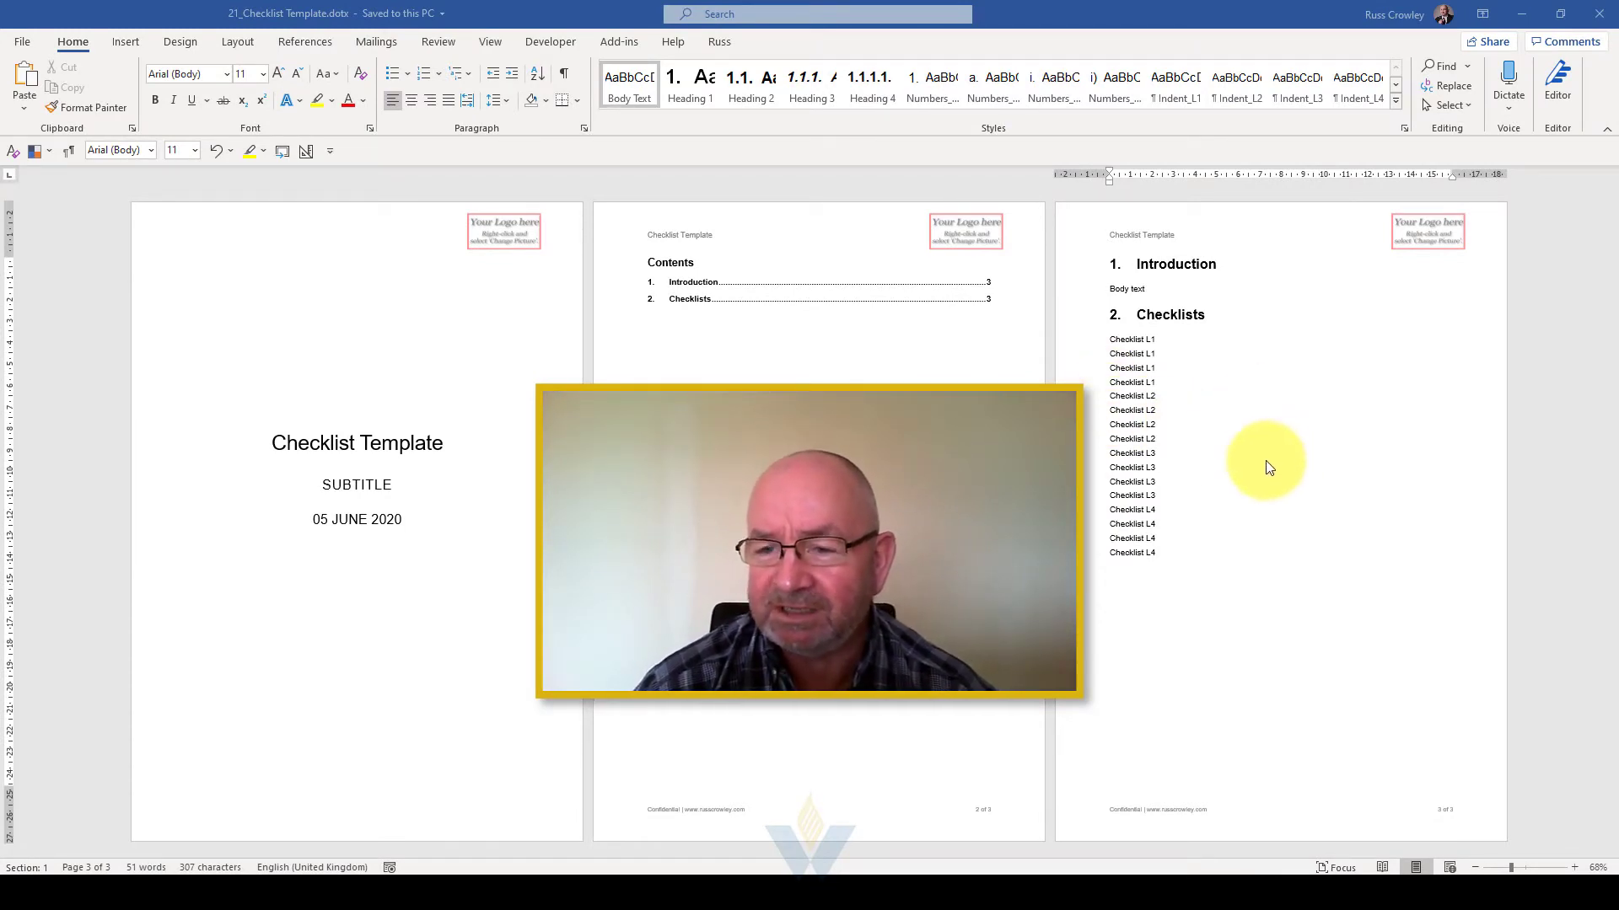
Step: Try a bullet on the first checklist line with Ctrl+Shift+L, then undo it
{"action": "scroll", "coordinate": [1272, 459], "scroll_direction": "up", "scroll_amount": 2}
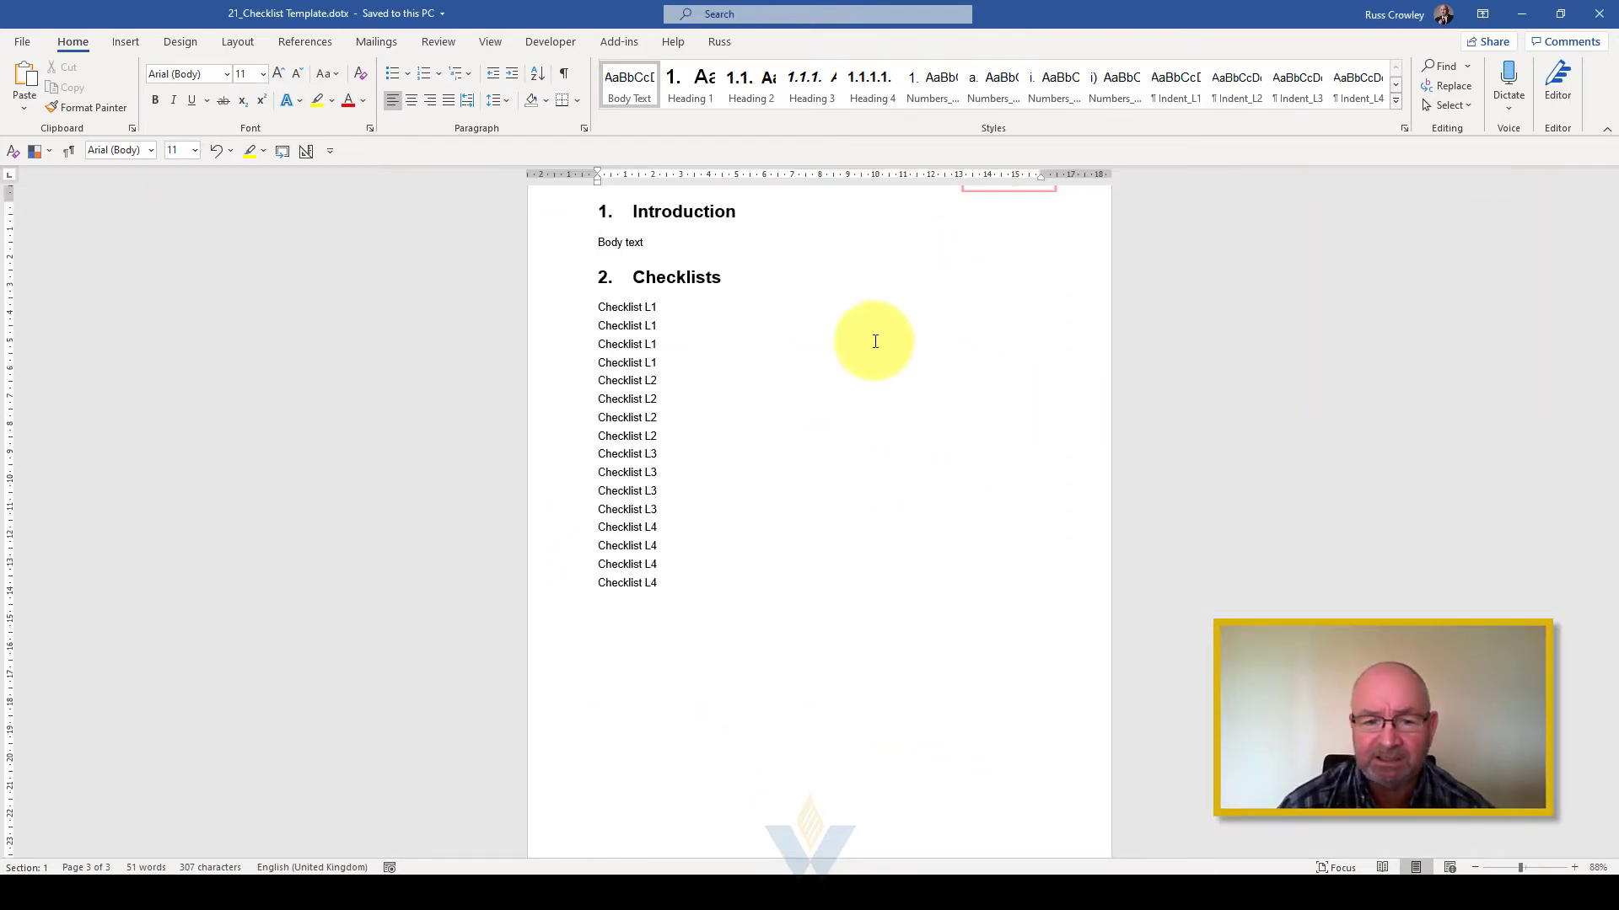
{"action": "scroll", "coordinate": [875, 342], "scroll_direction": "up", "scroll_amount": 2}
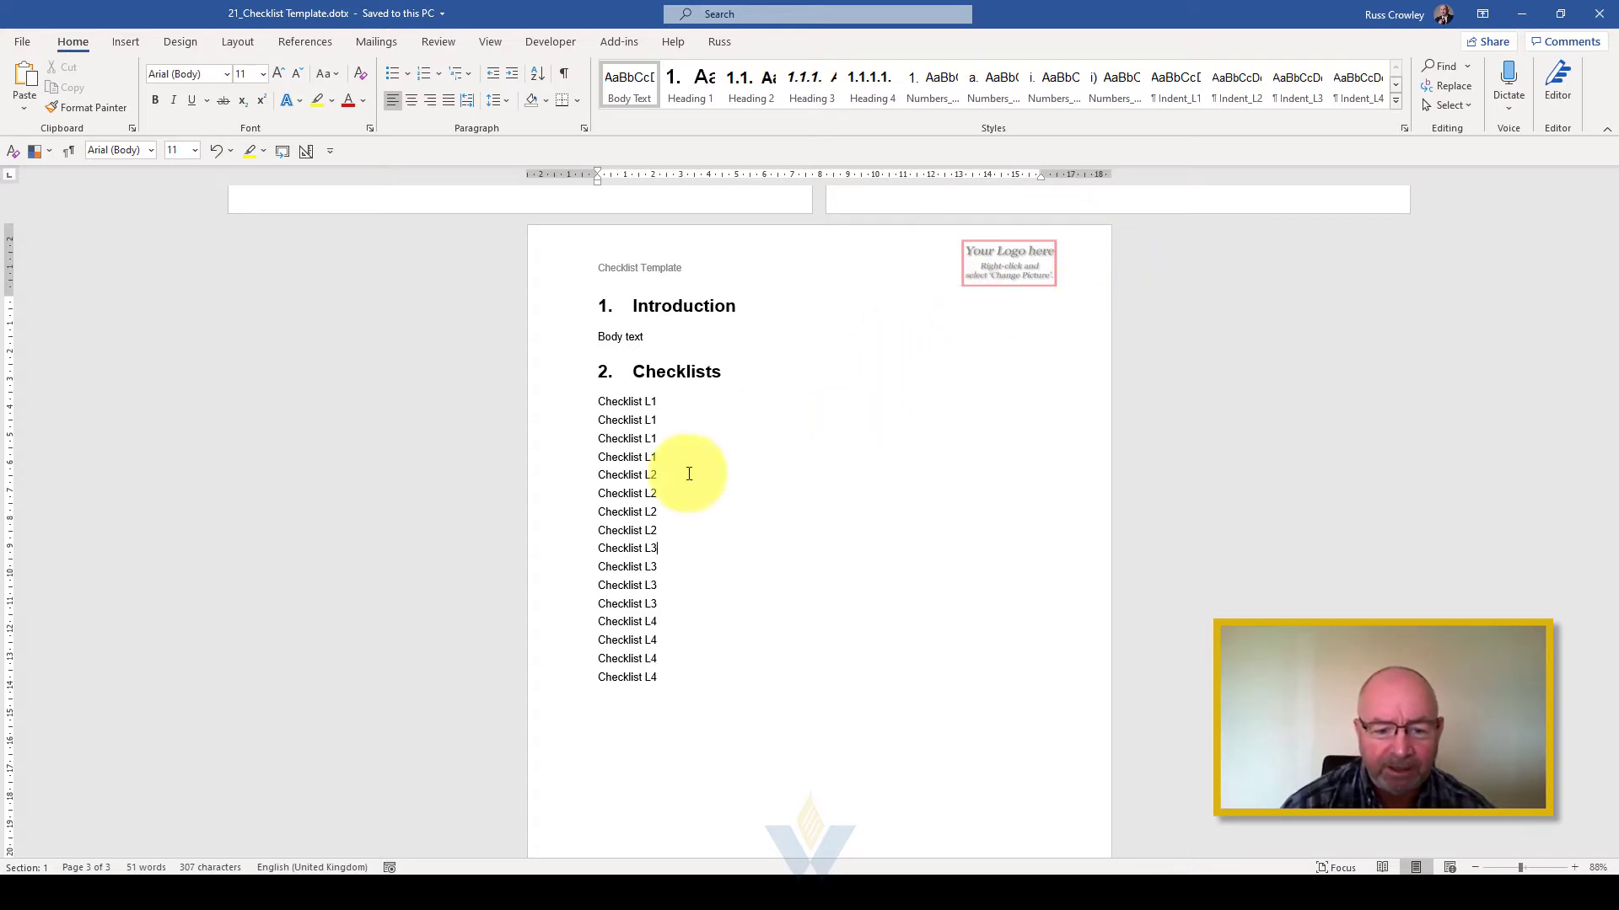
{"action": "left_click_drag", "start_coordinate": [658, 680], "coordinate": [608, 405]}
{"action": "left_click", "coordinate": [599, 423]}
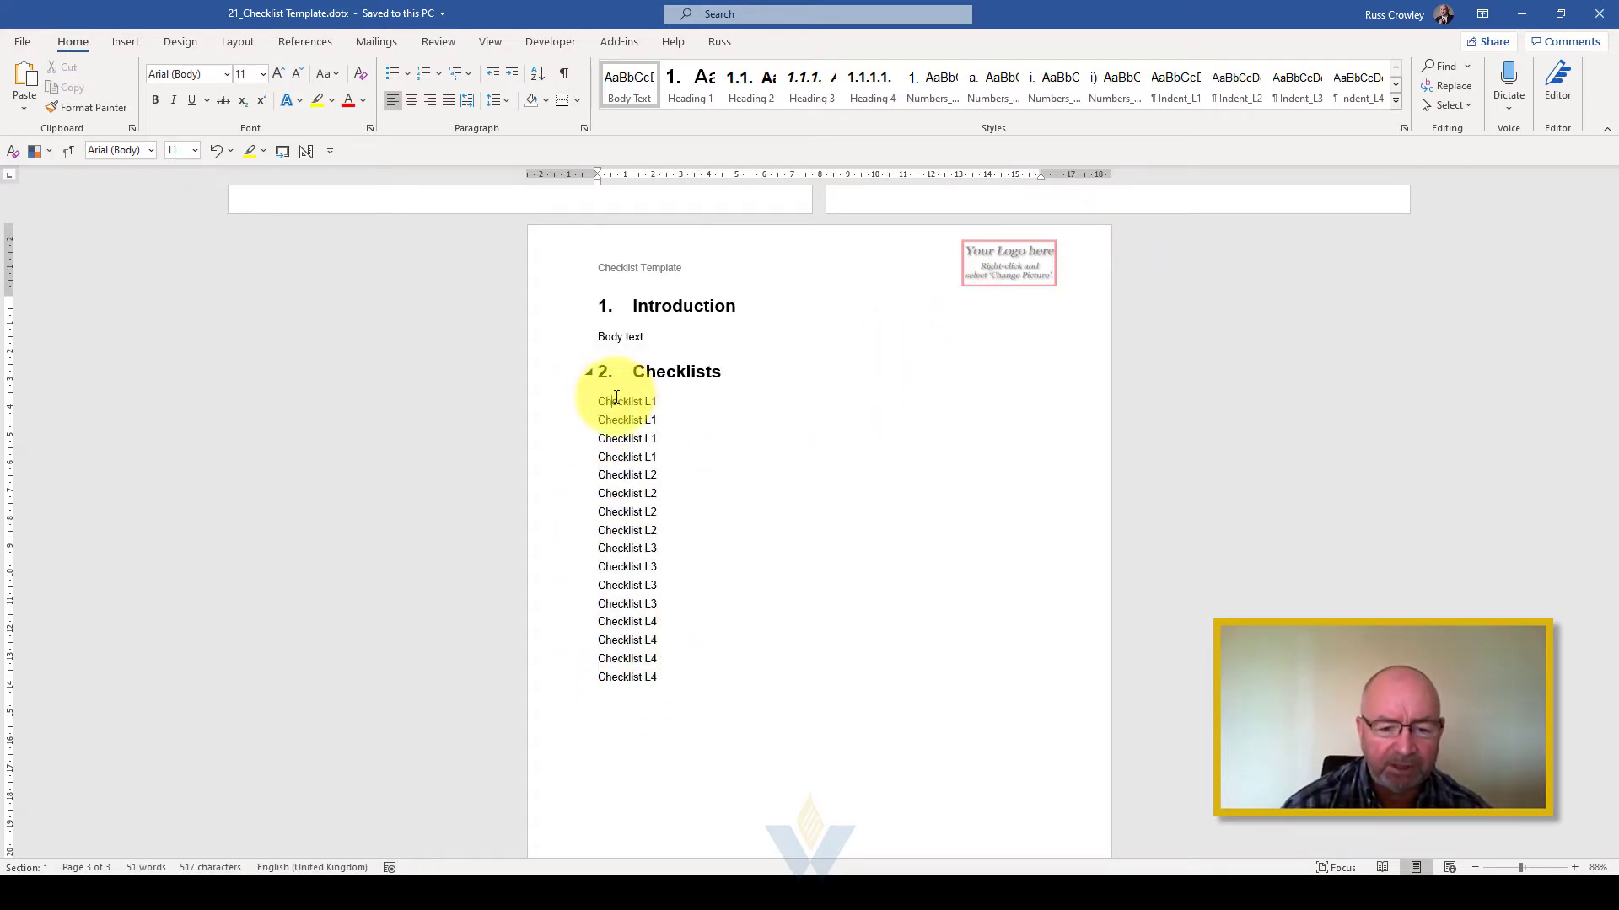
{"action": "key", "text": "ctrl+shift+l"}
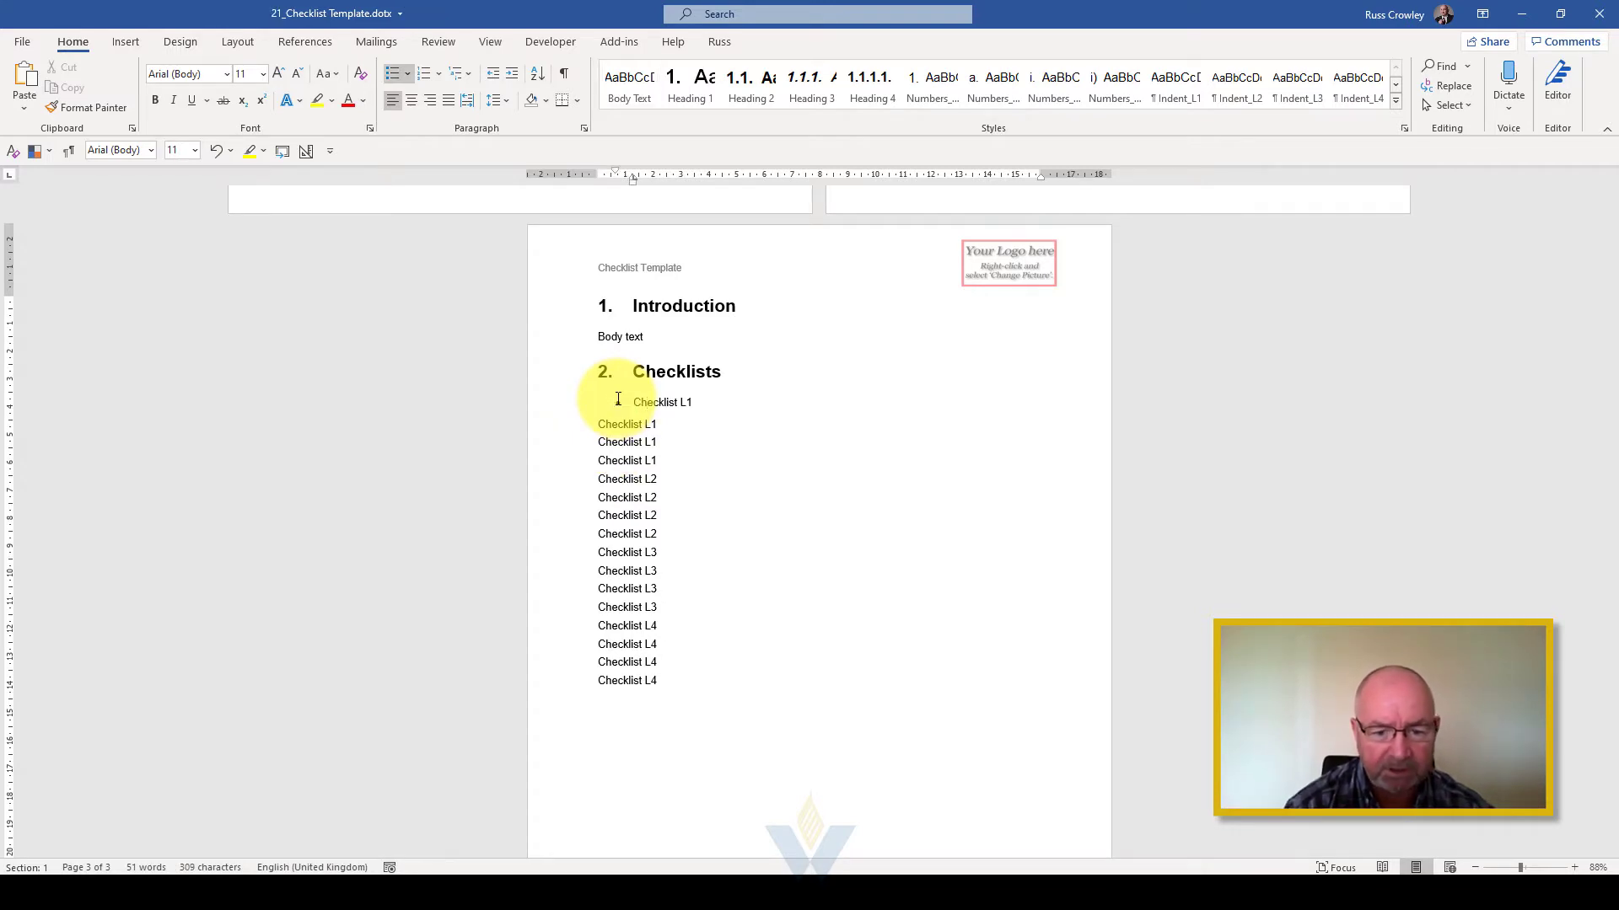
{"action": "key", "text": "ctrl+z"}
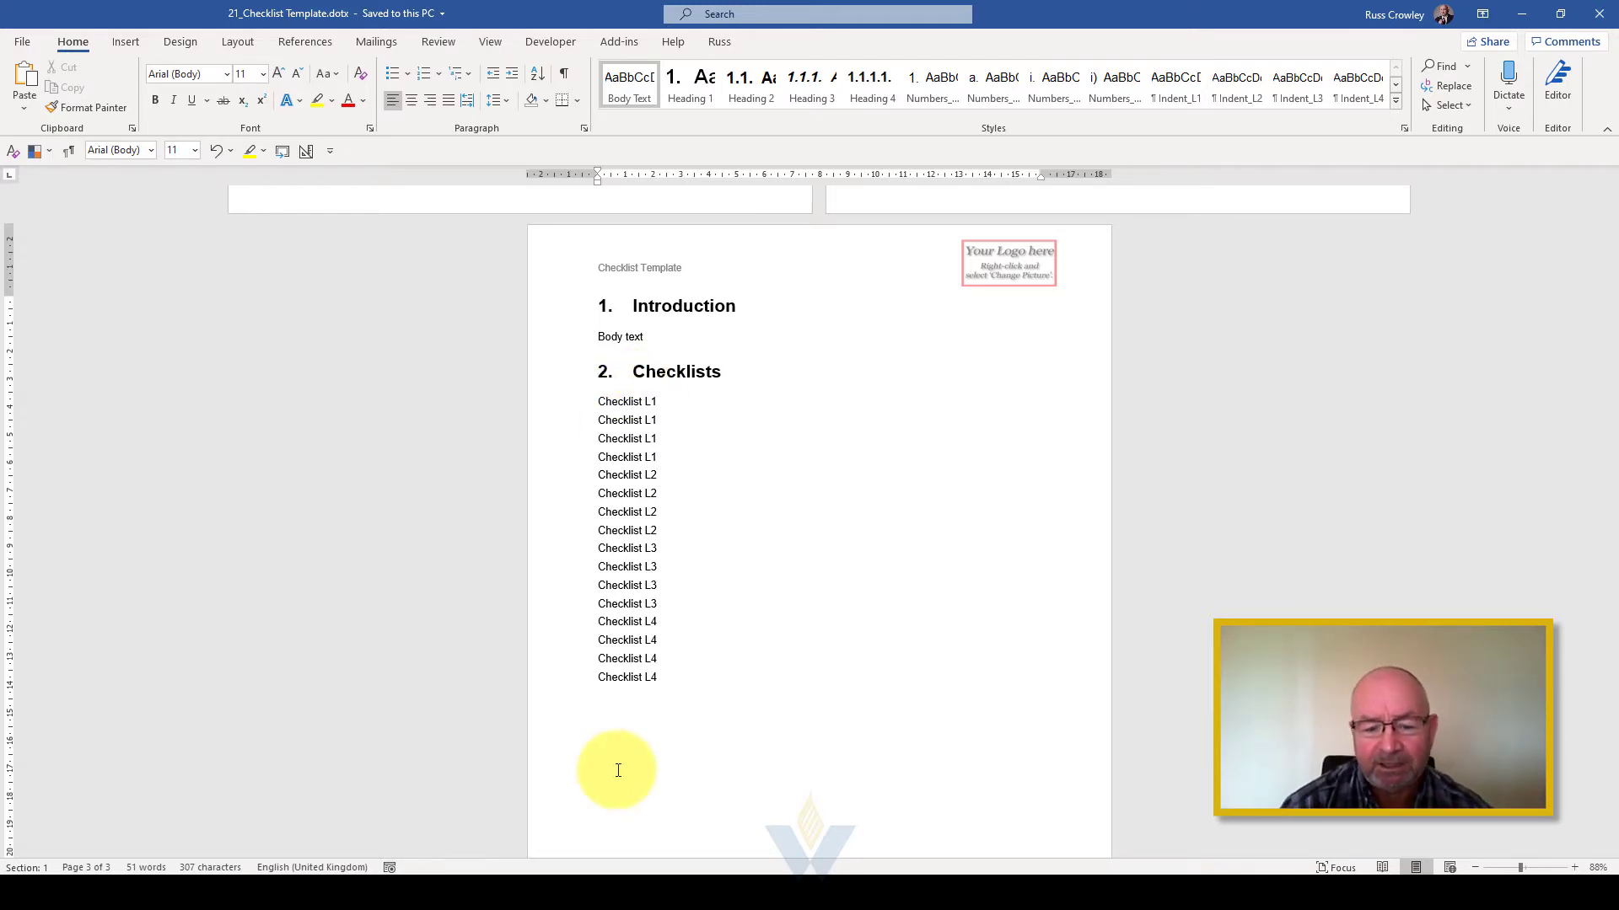
Step: Apply Checklist L1 to all sixteen lines, then Checklist L2 from the first L2 line down
{"action": "left_click_drag", "start_coordinate": [654, 697], "coordinate": [563, 411]}
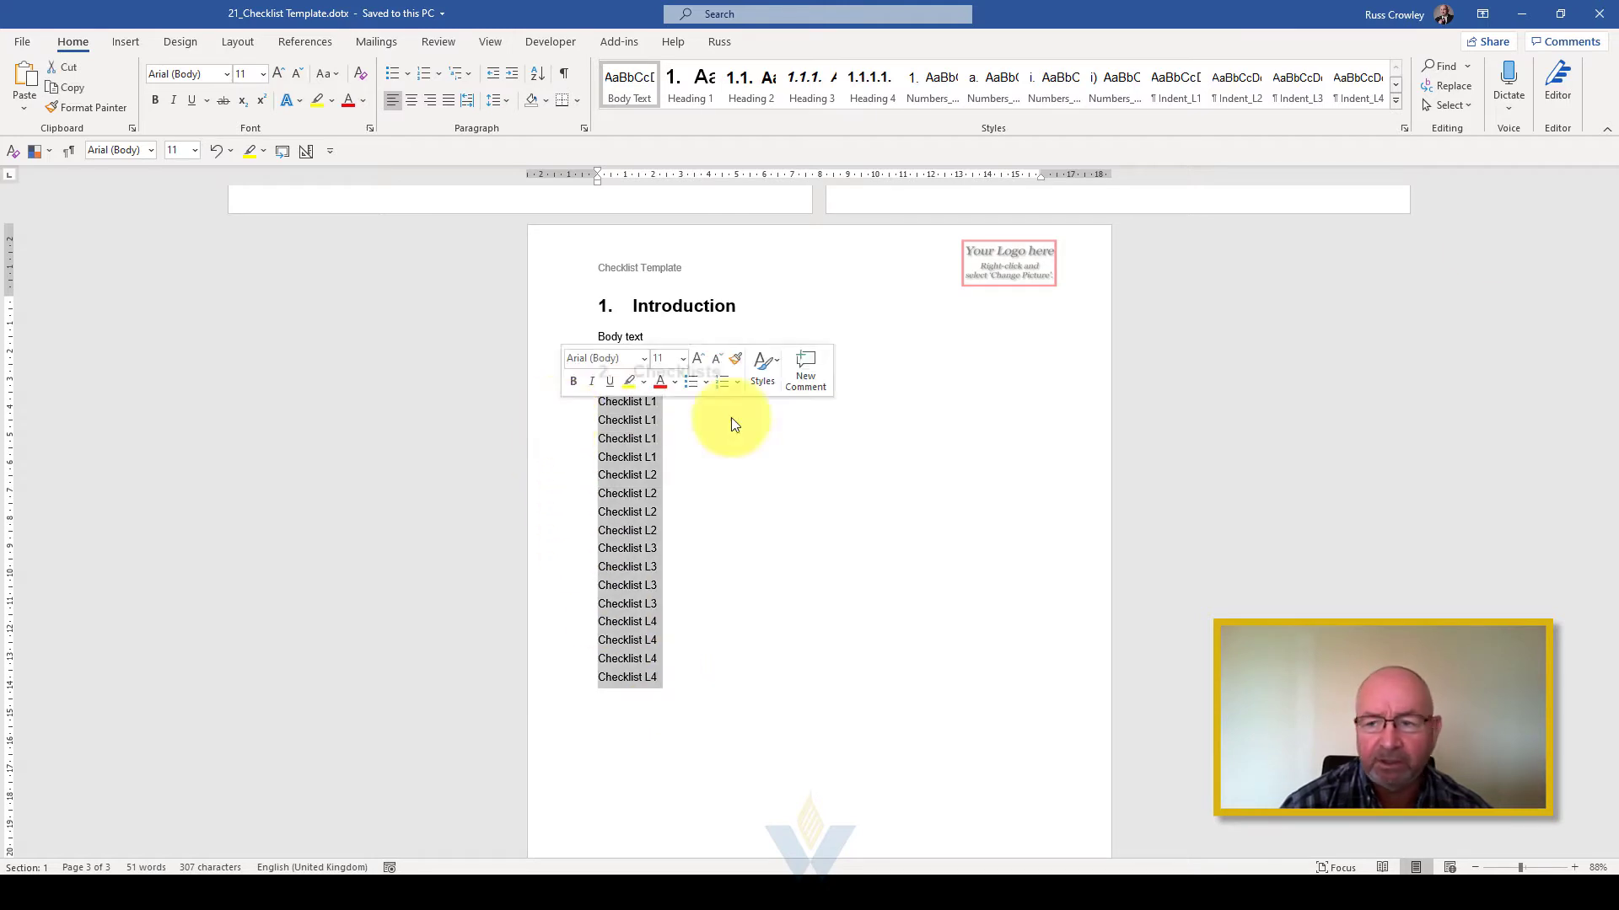
{"action": "left_click", "coordinate": [1397, 102]}
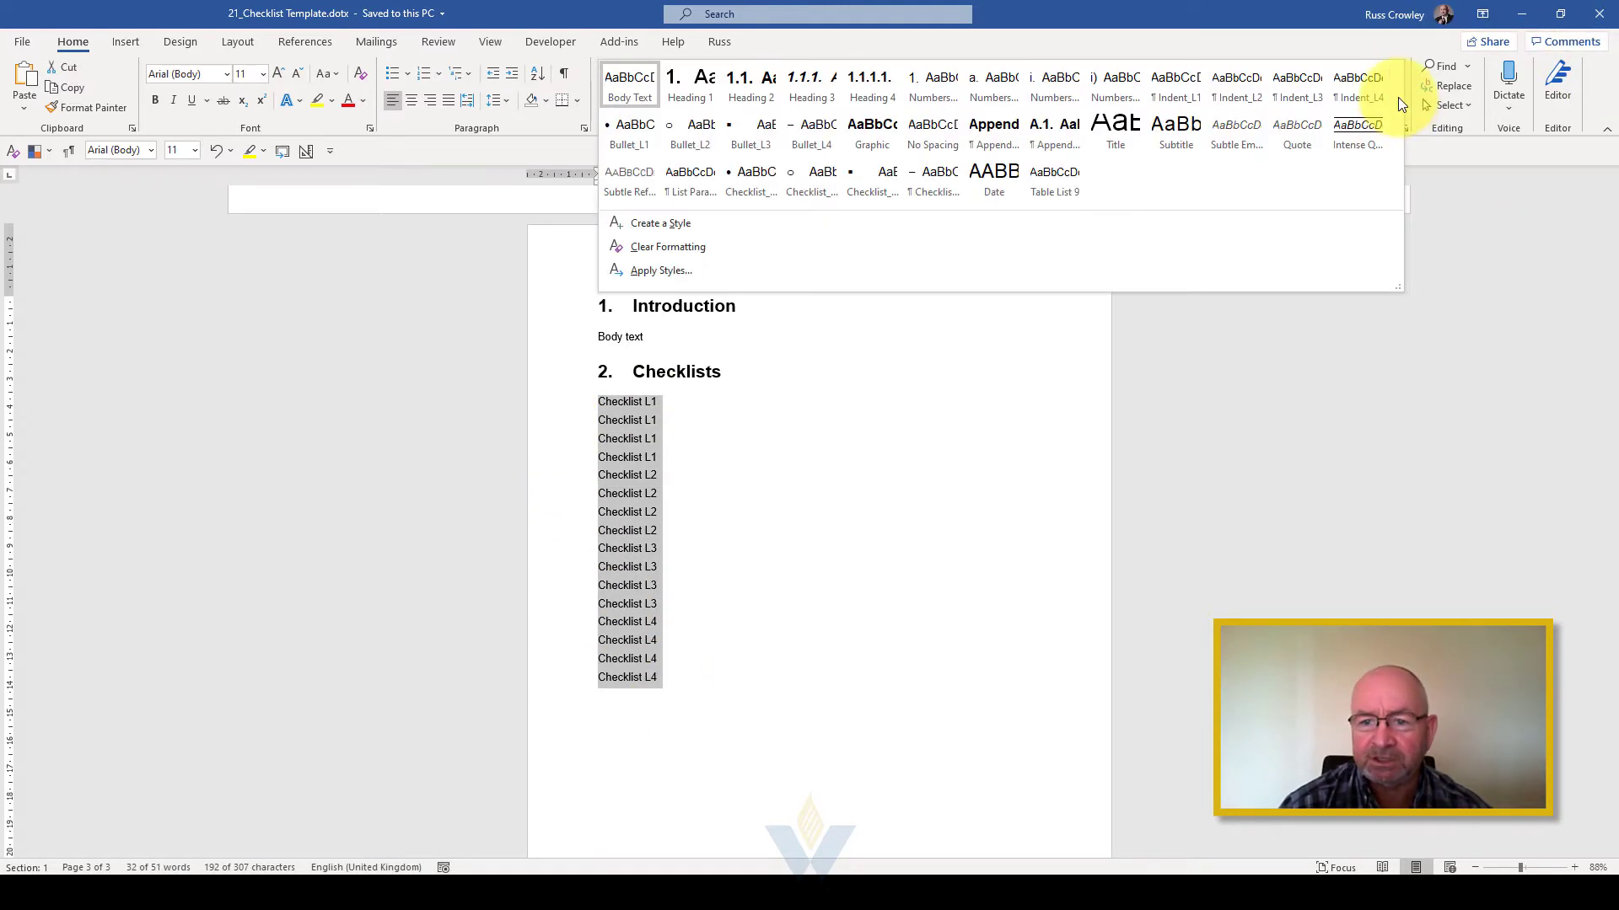
{"action": "left_click", "coordinate": [730, 178]}
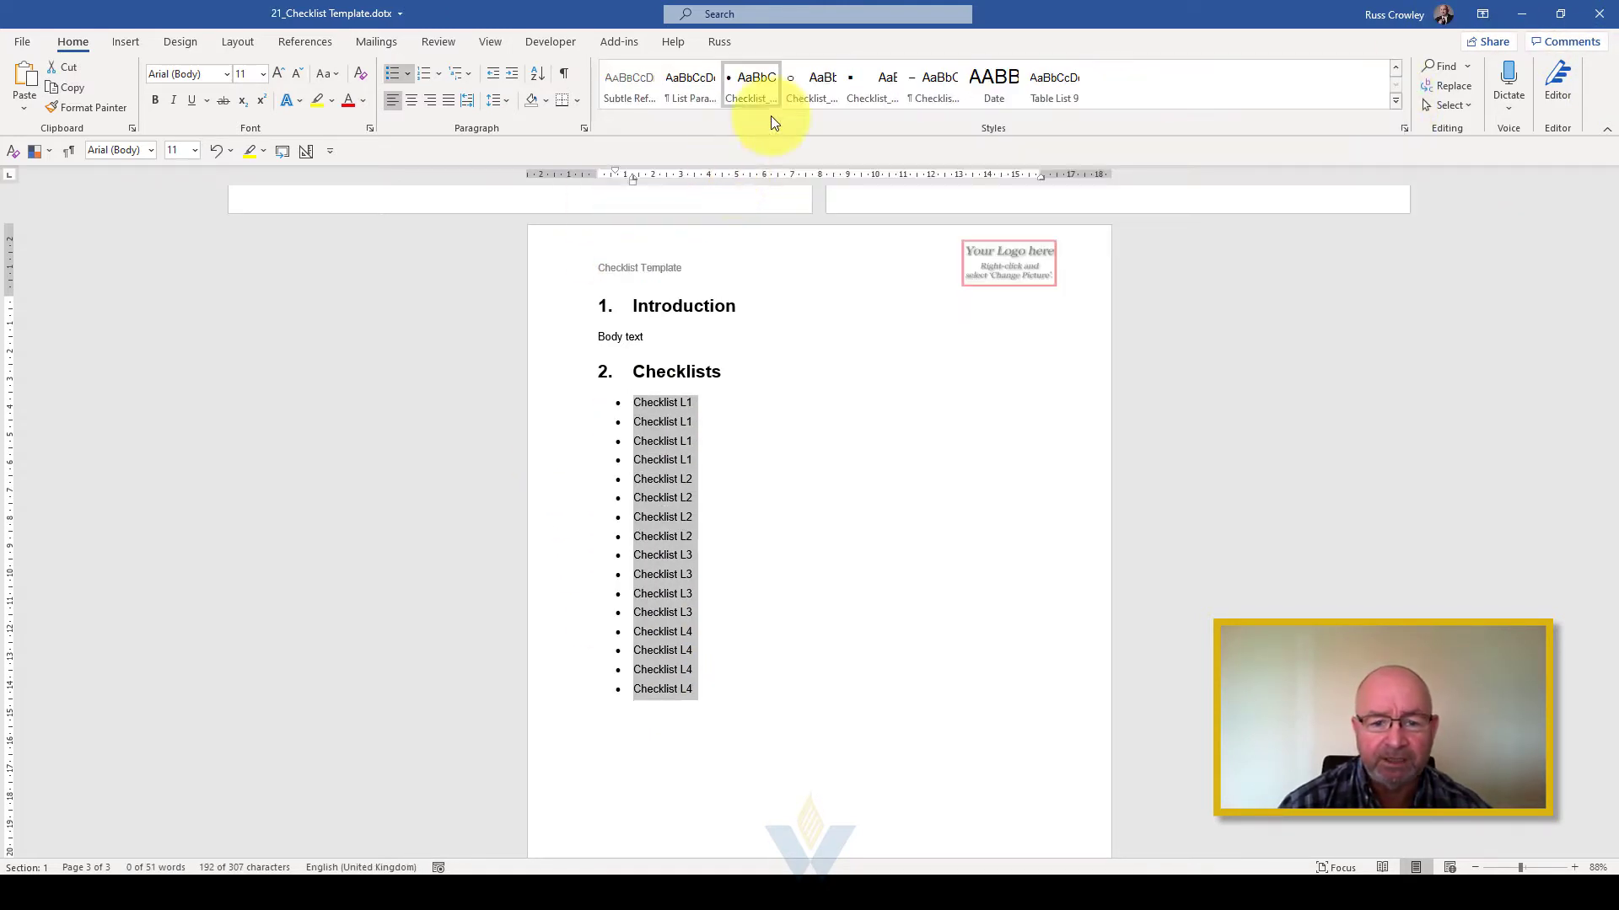
{"action": "left_click", "coordinate": [698, 441]}
{"action": "left_click_drag", "start_coordinate": [634, 478], "coordinate": [686, 687]}
{"action": "left_click", "coordinate": [821, 83]}
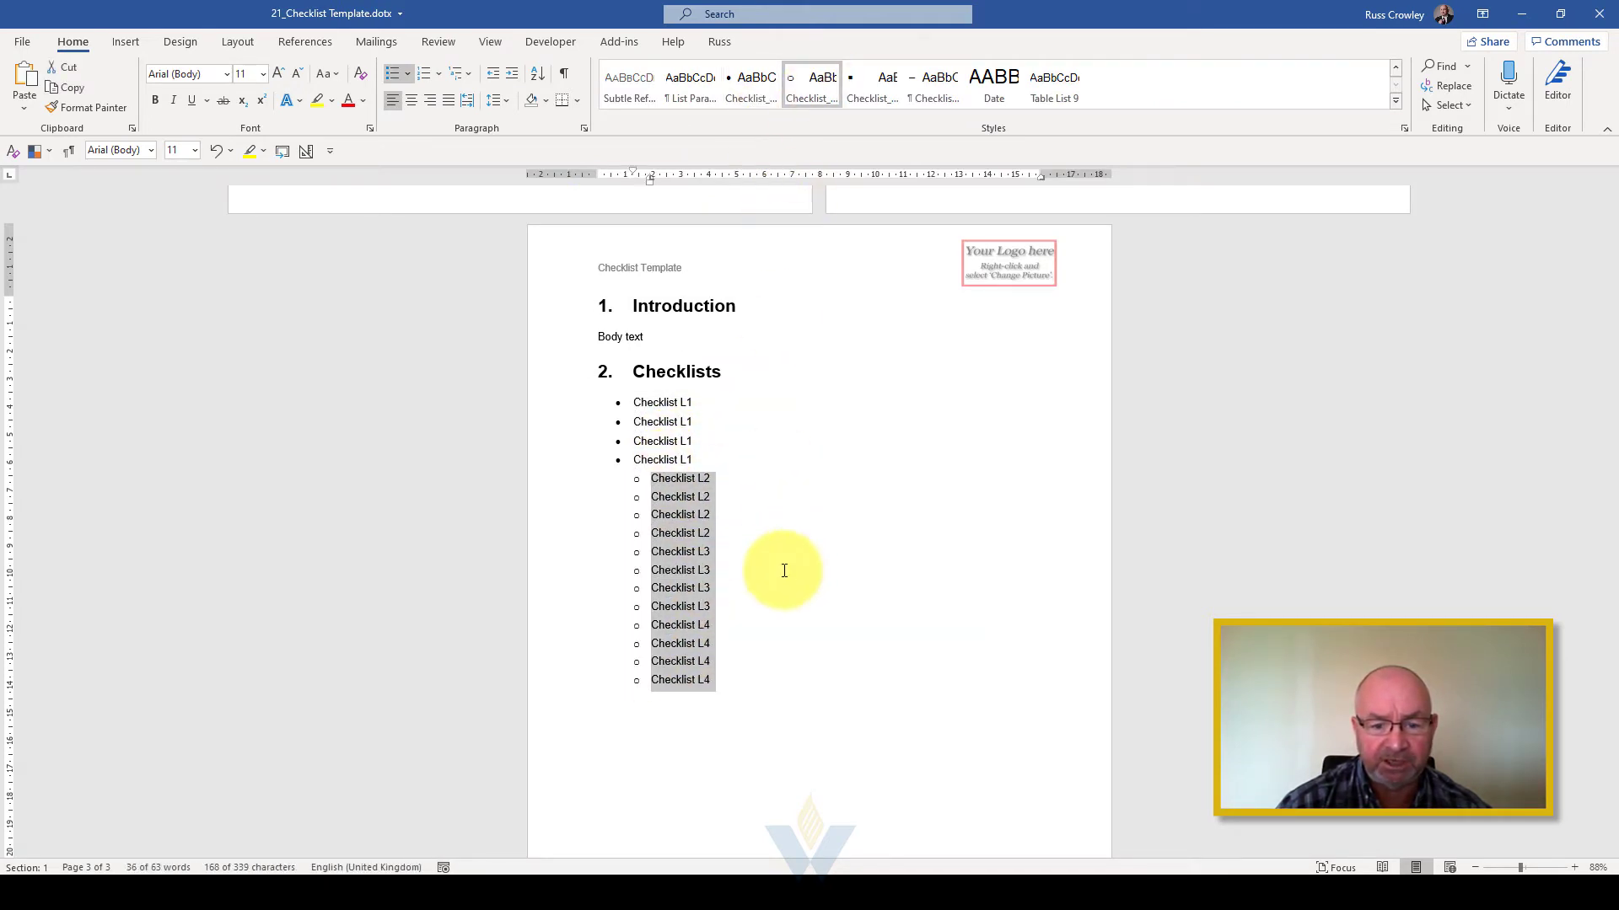
Step: Give the deeper lines Checklist L3 and the four L4 lines Checklist L4, showing formatting marks
{"action": "left_click_drag", "start_coordinate": [666, 551], "coordinate": [725, 693]}
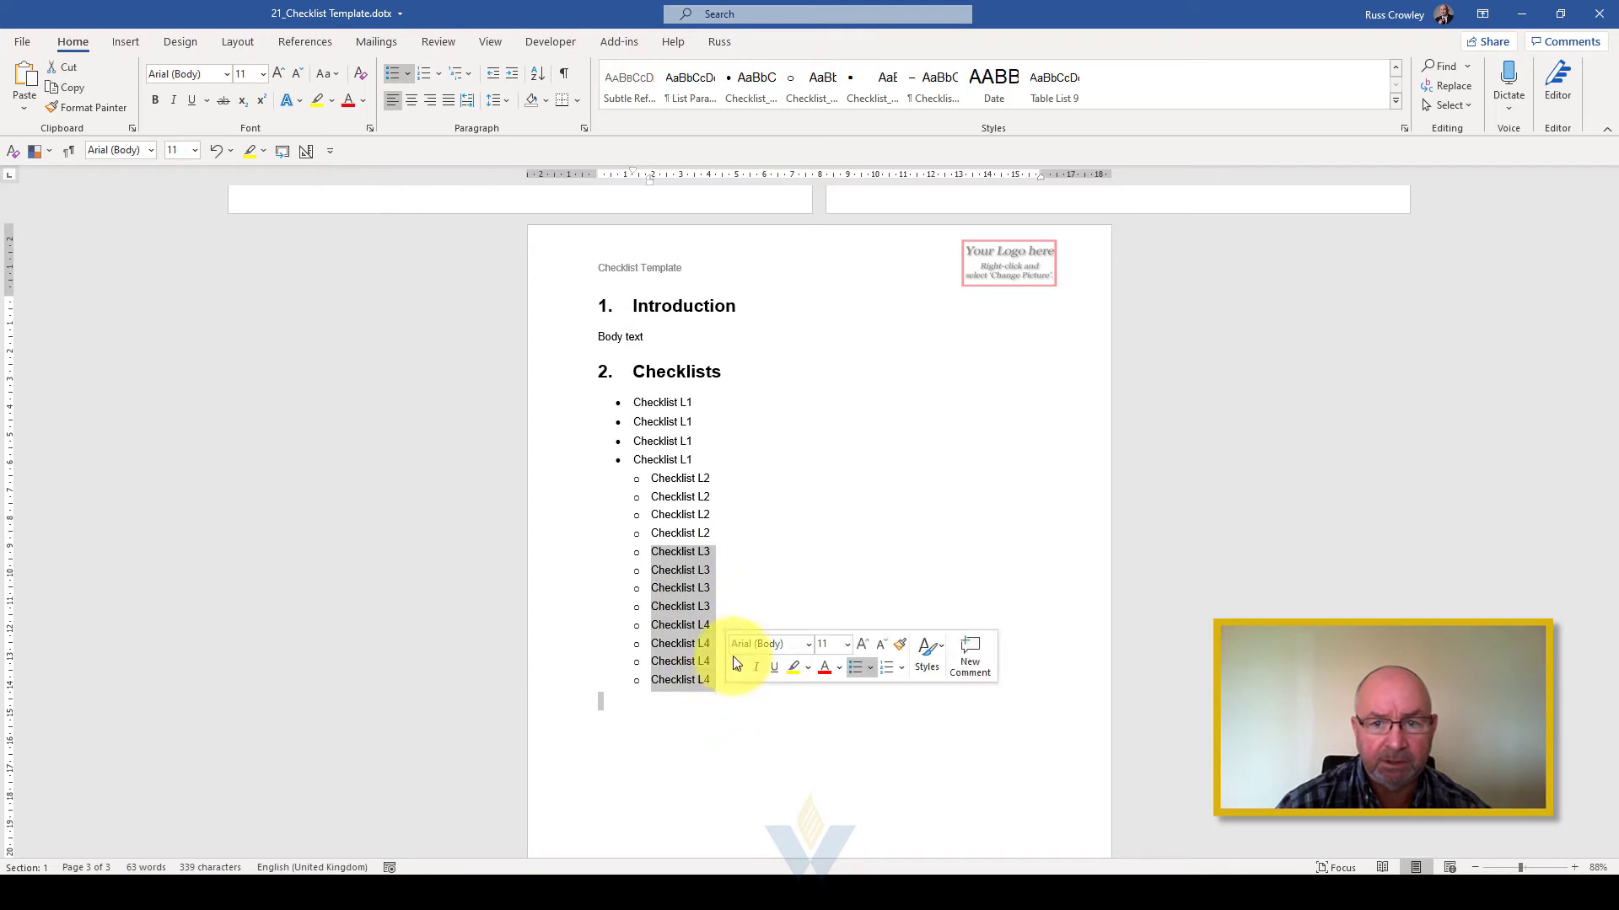
{"action": "left_click_drag", "start_coordinate": [666, 552], "coordinate": [693, 674]}
{"action": "left_click", "coordinate": [884, 83]}
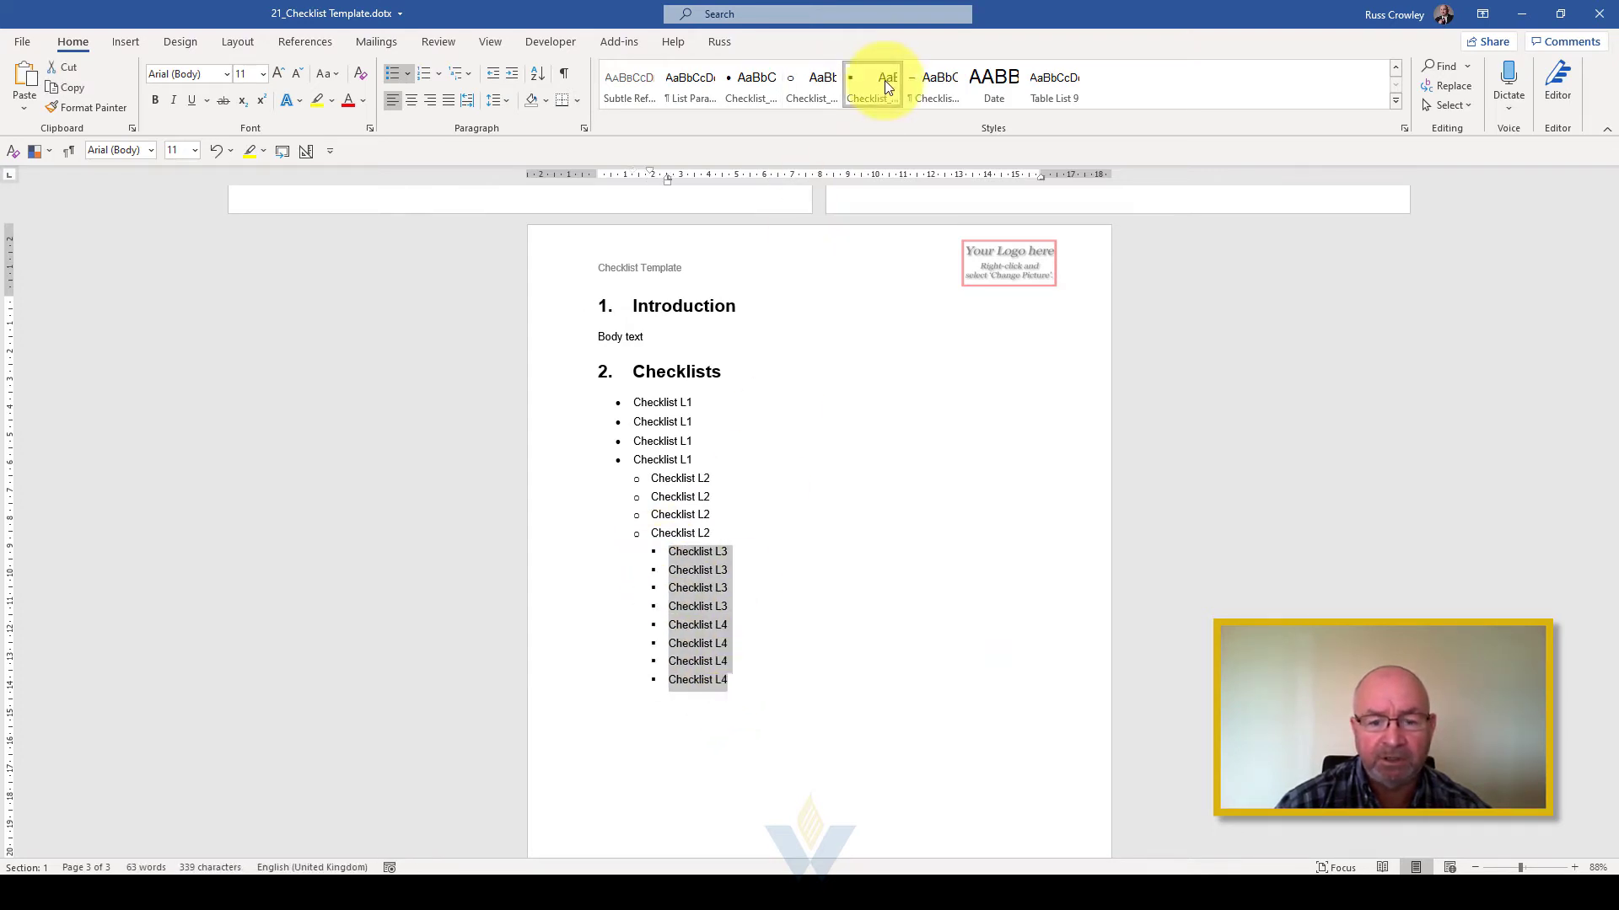
{"action": "left_click", "coordinate": [565, 69]}
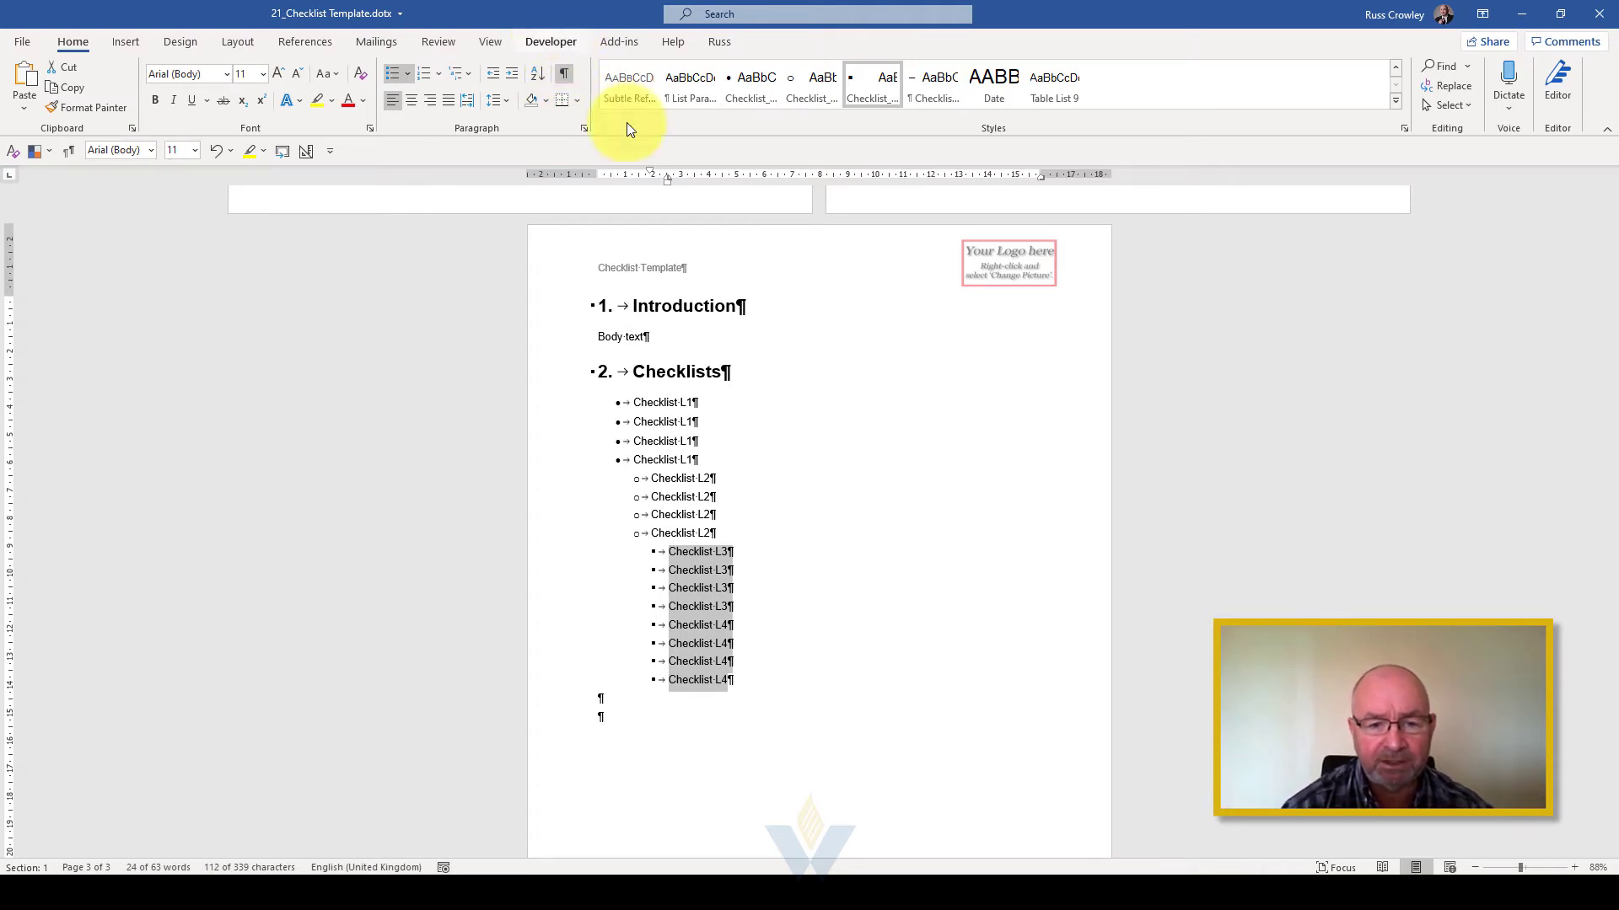
{"action": "left_click", "coordinate": [690, 649]}
{"action": "left_click_drag", "start_coordinate": [677, 627], "coordinate": [735, 681]}
{"action": "left_click", "coordinate": [924, 86]}
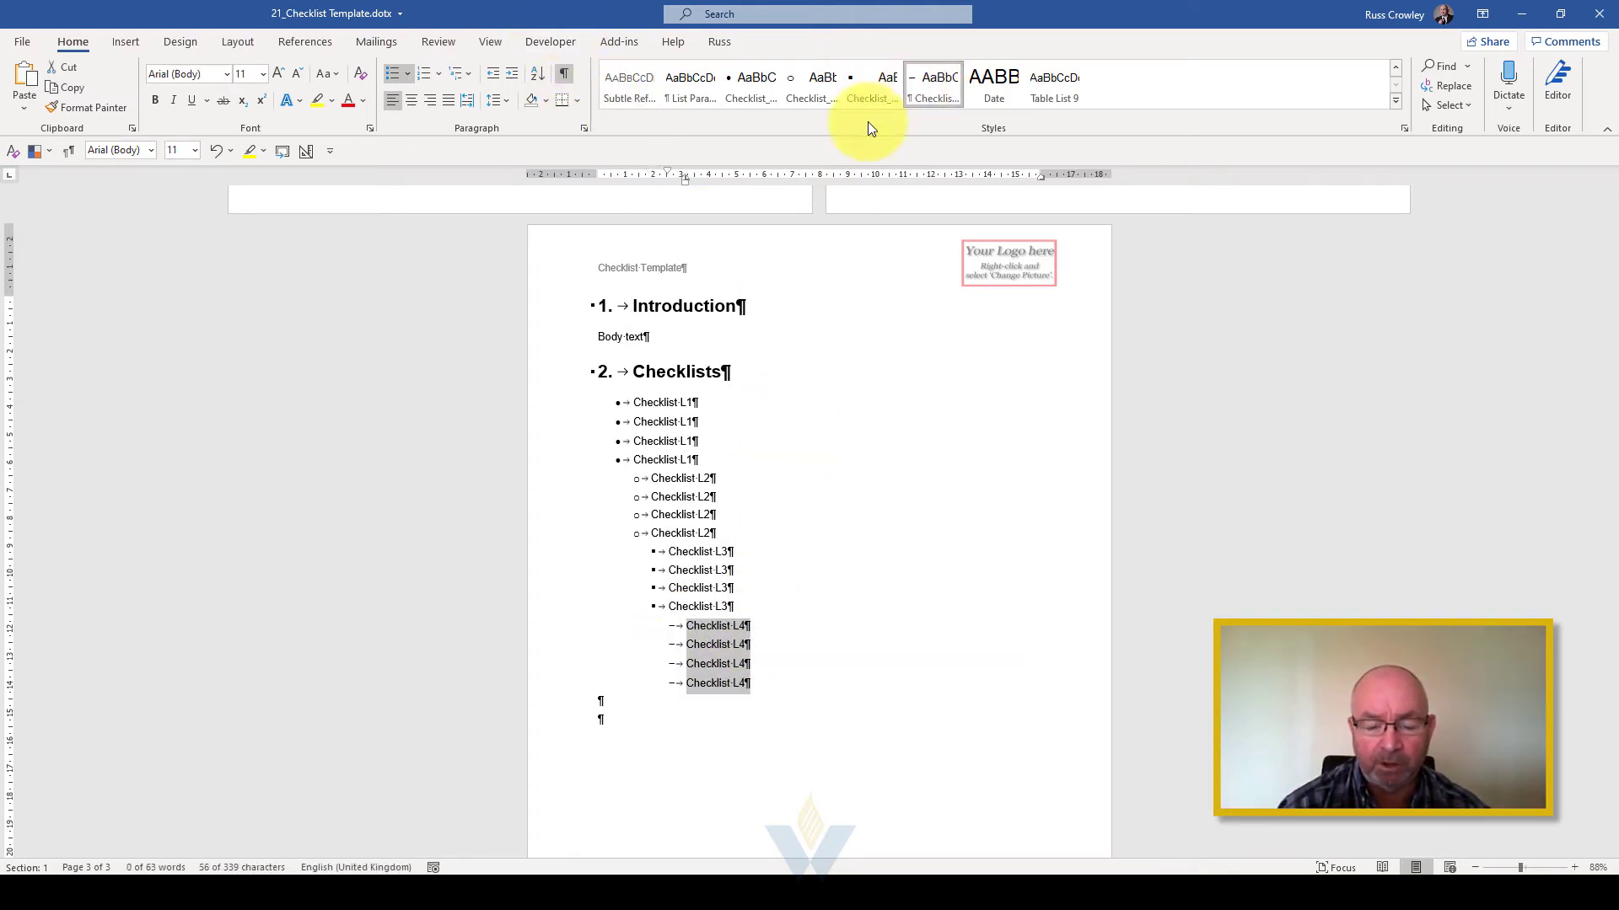
{"action": "left_click", "coordinate": [718, 626]}
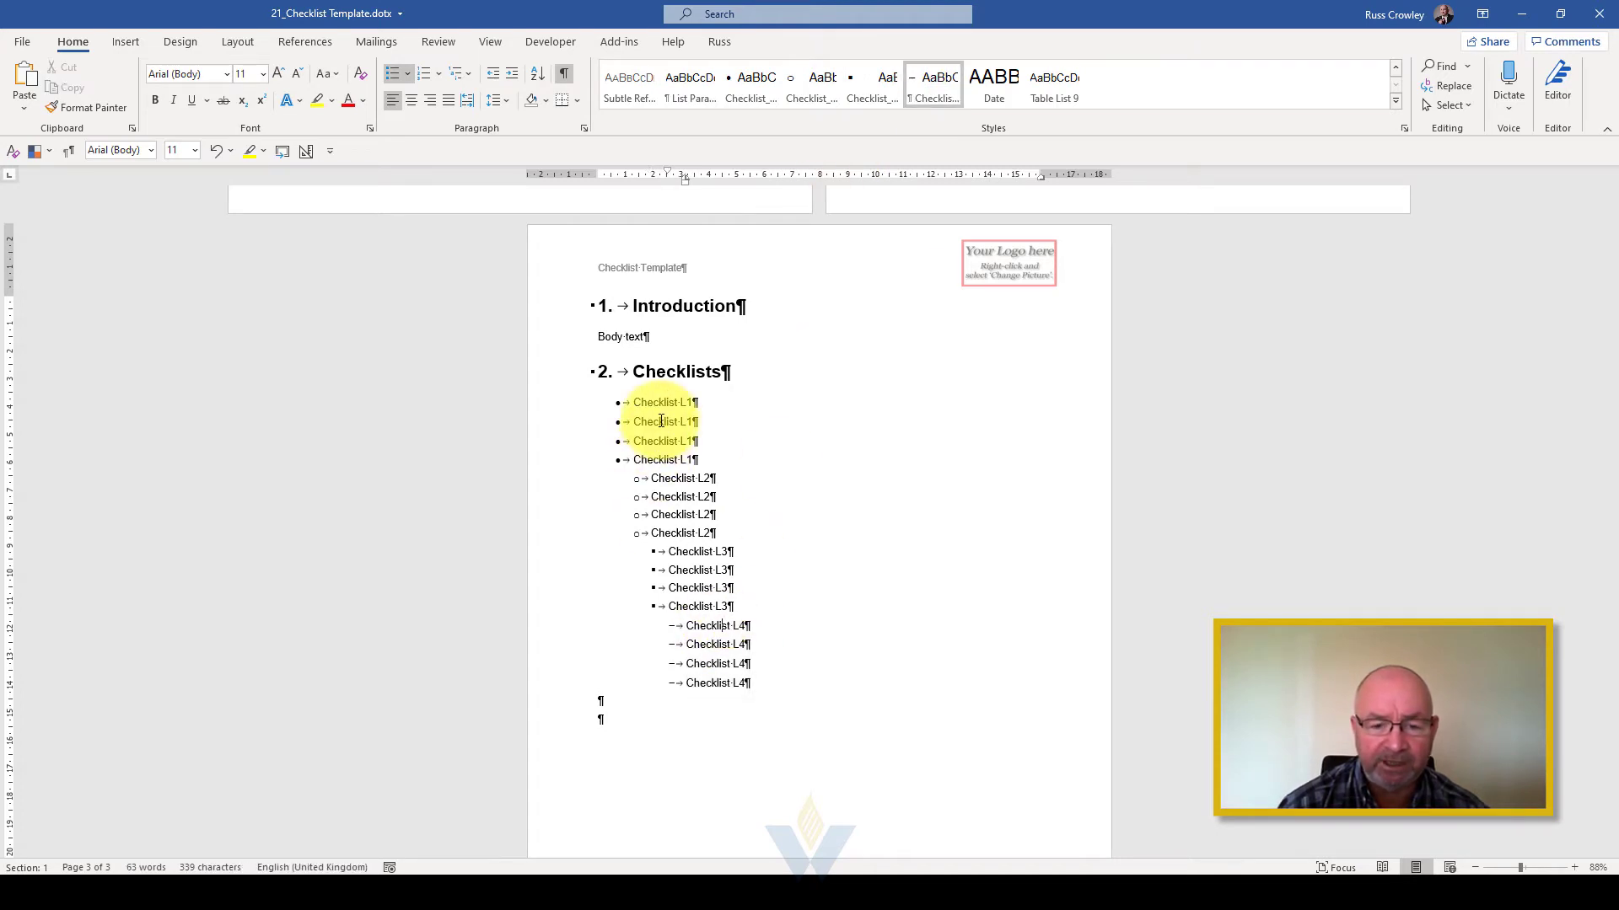
{"action": "left_click", "coordinate": [661, 421]}
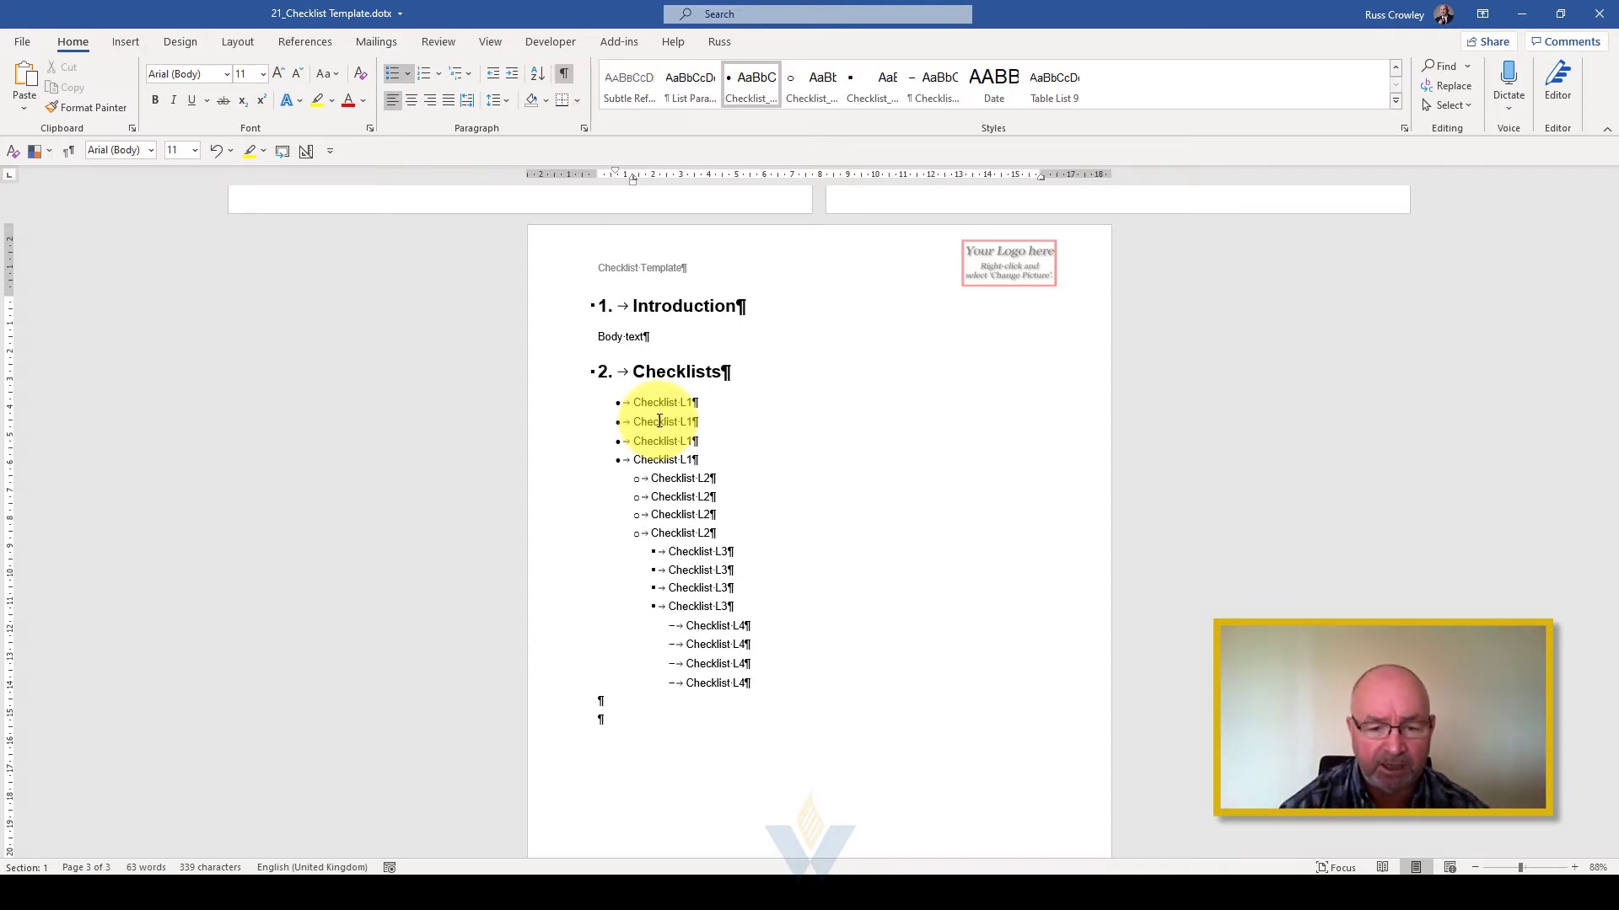
{"action": "left_click", "coordinate": [713, 399]}
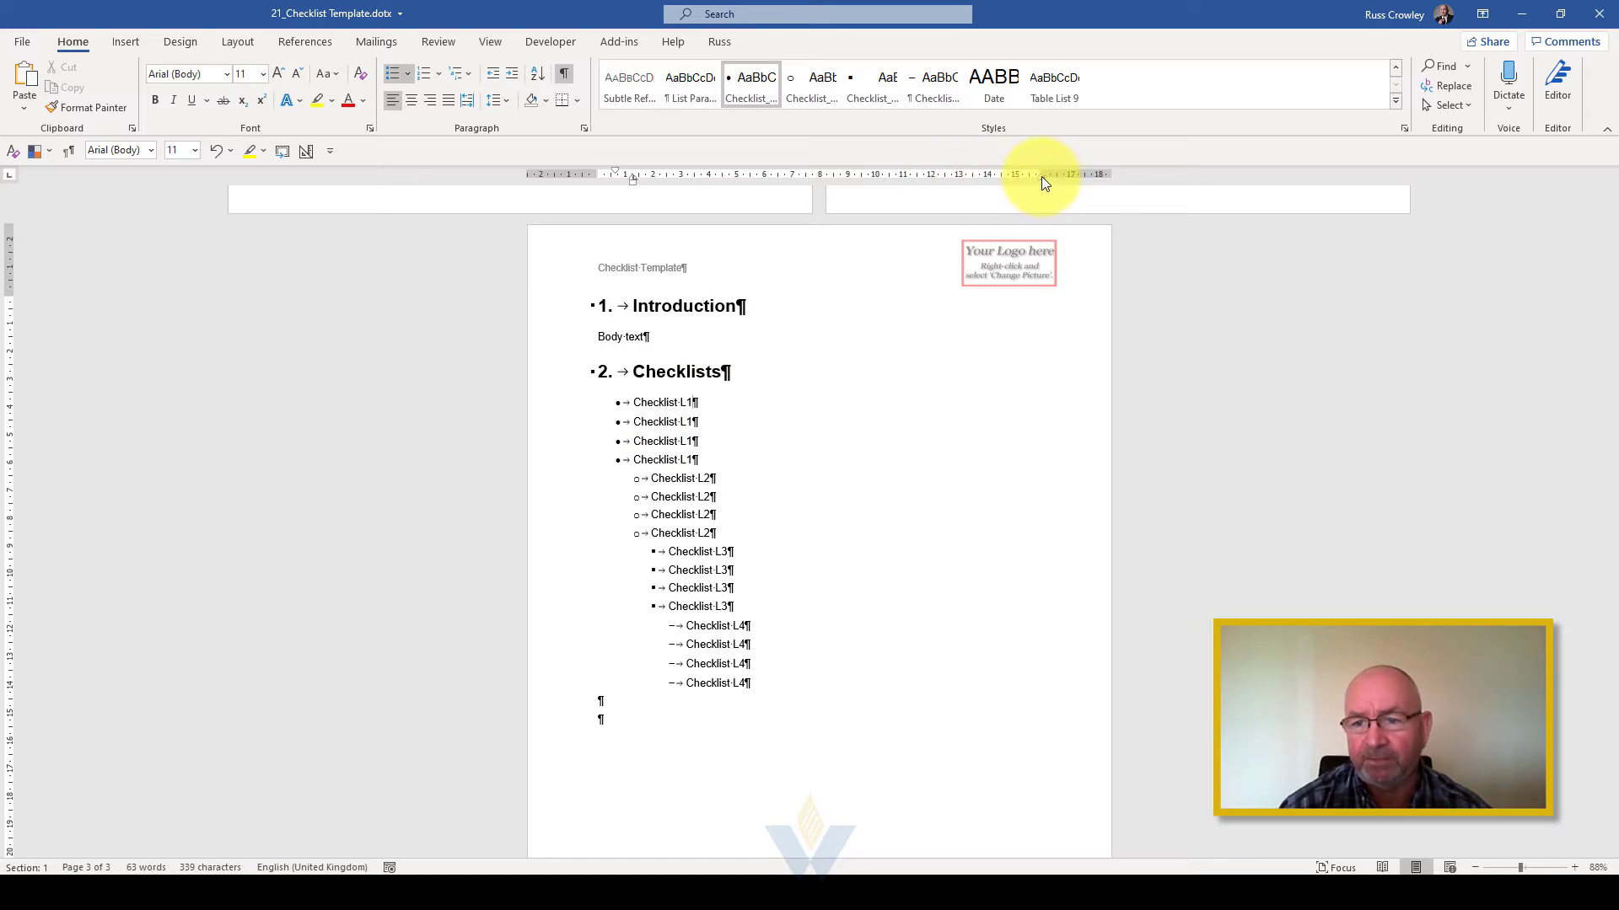
{"action": "key", "text": "Tab"}
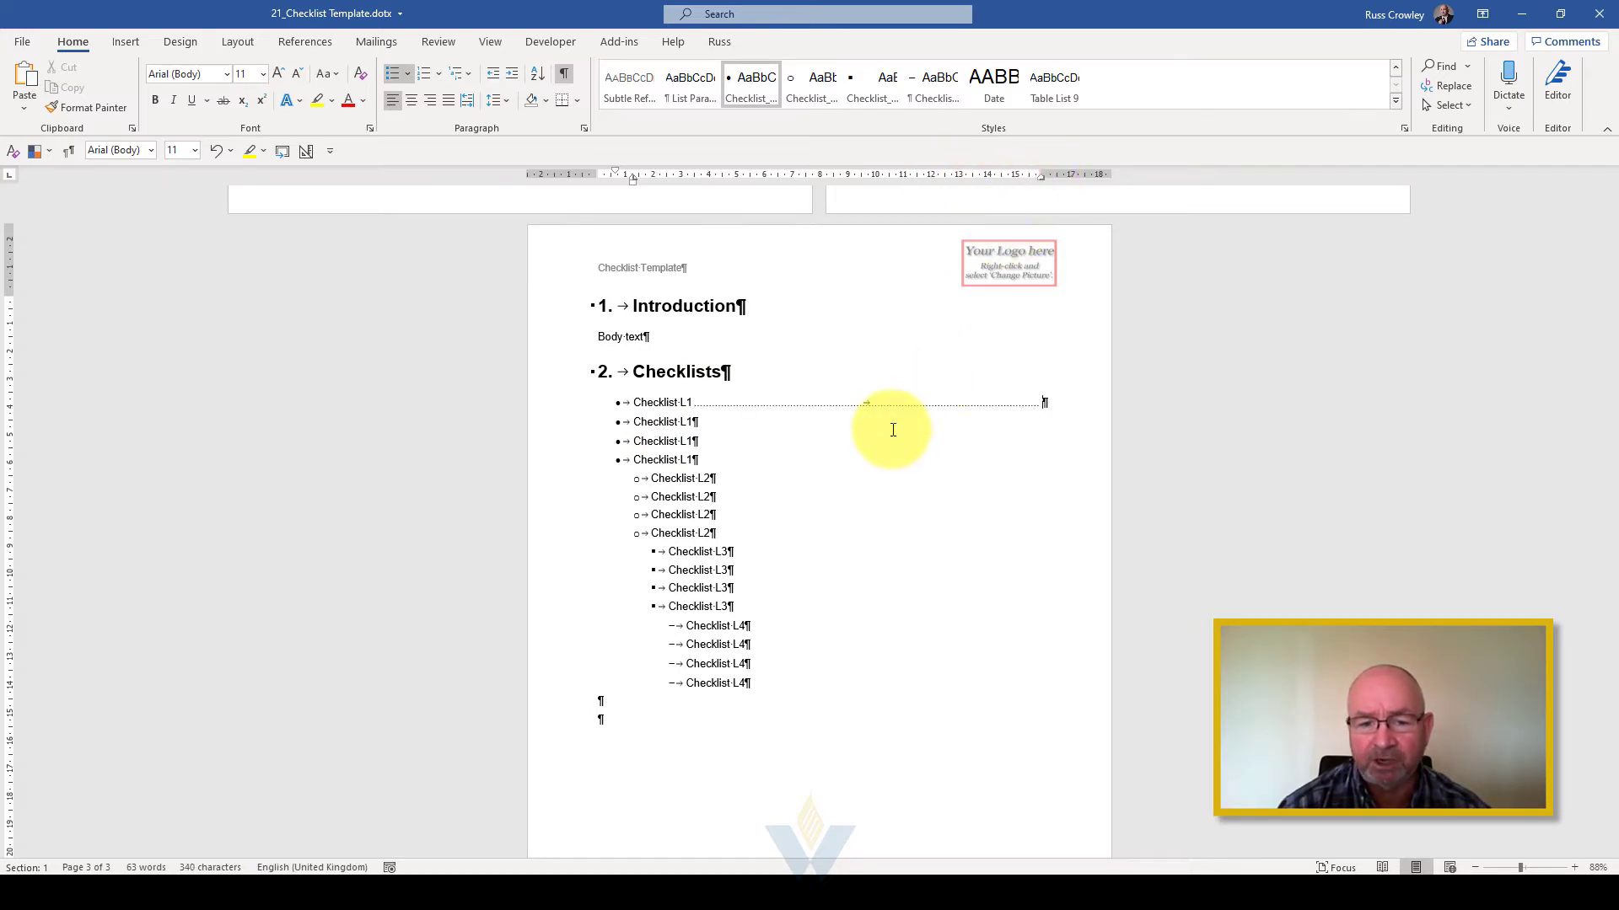
{"action": "key", "text": "BackSpace"}
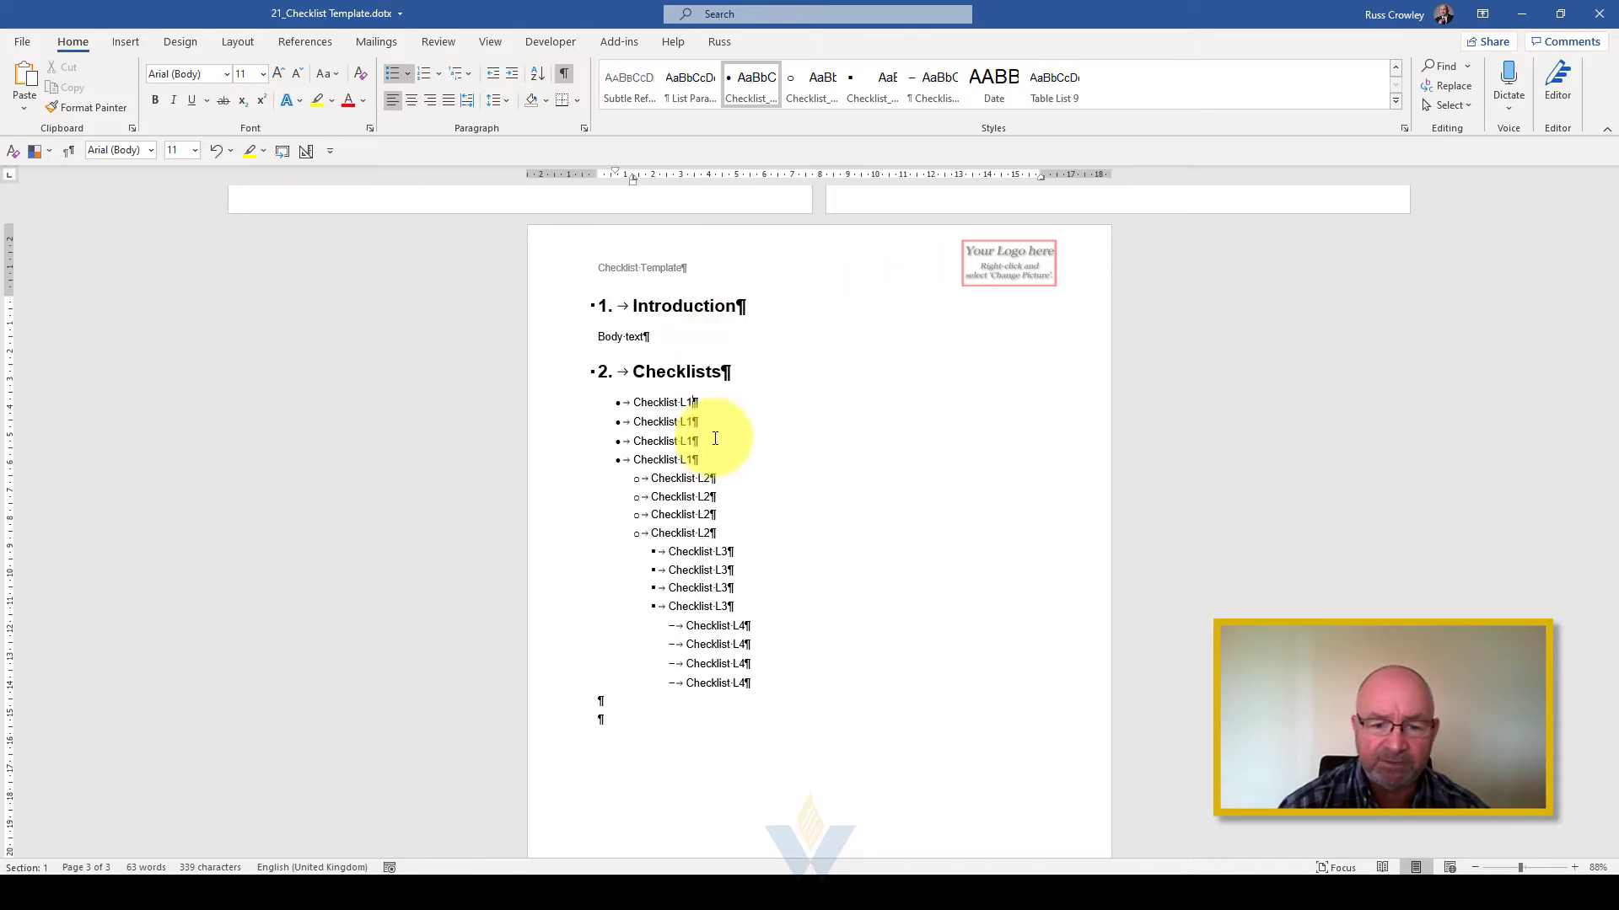
{"action": "left_click", "coordinate": [682, 14]}
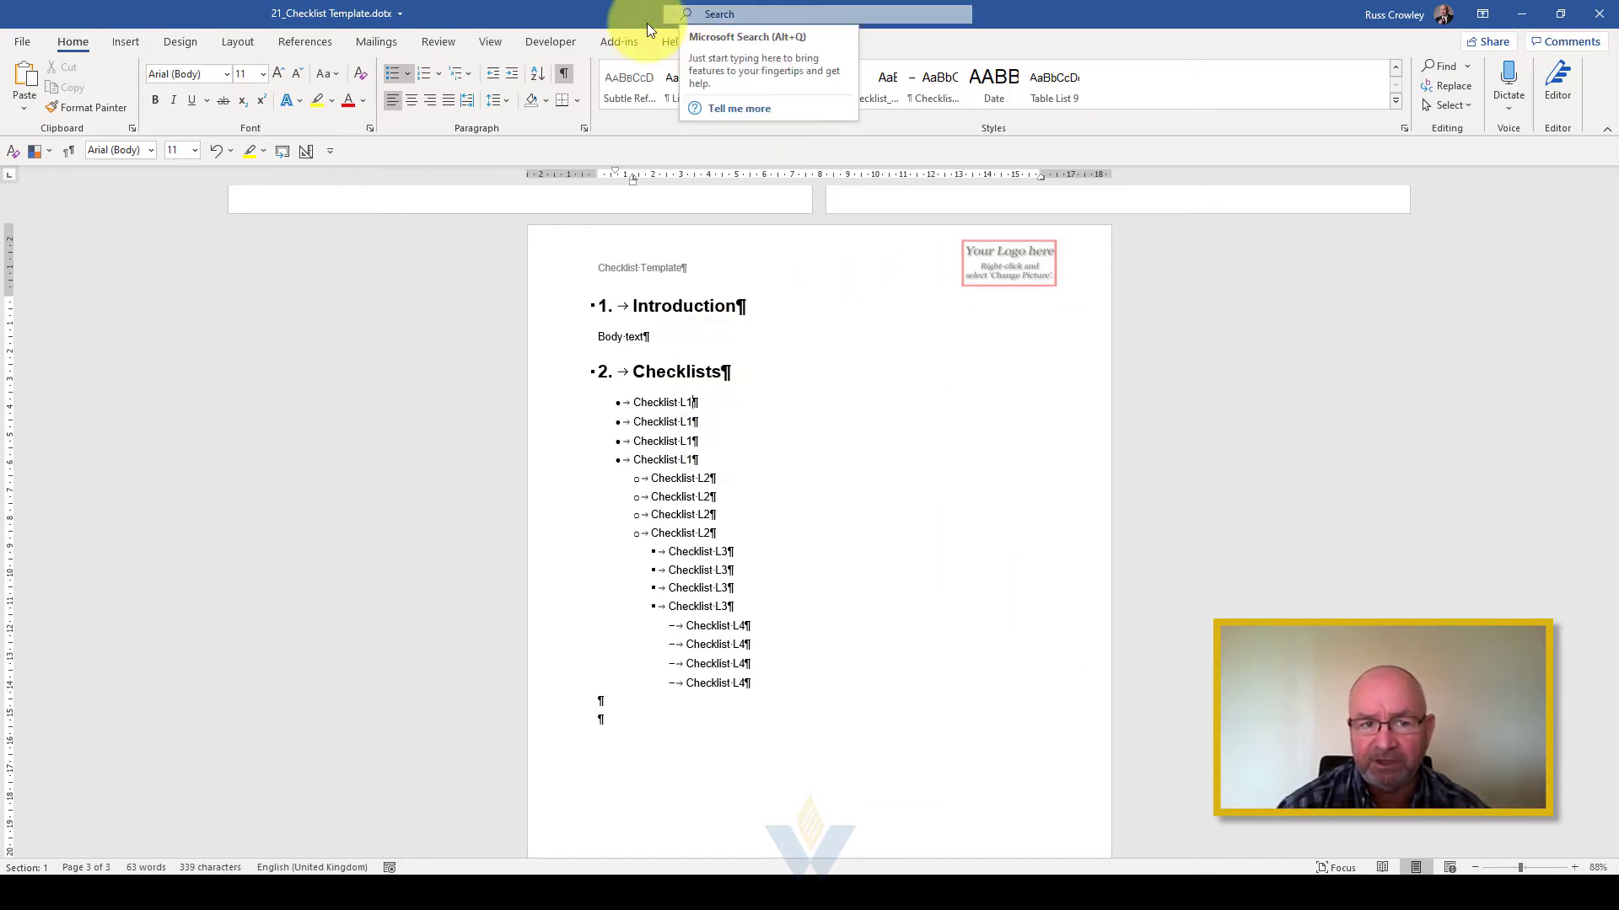
{"action": "left_click", "coordinate": [590, 79]}
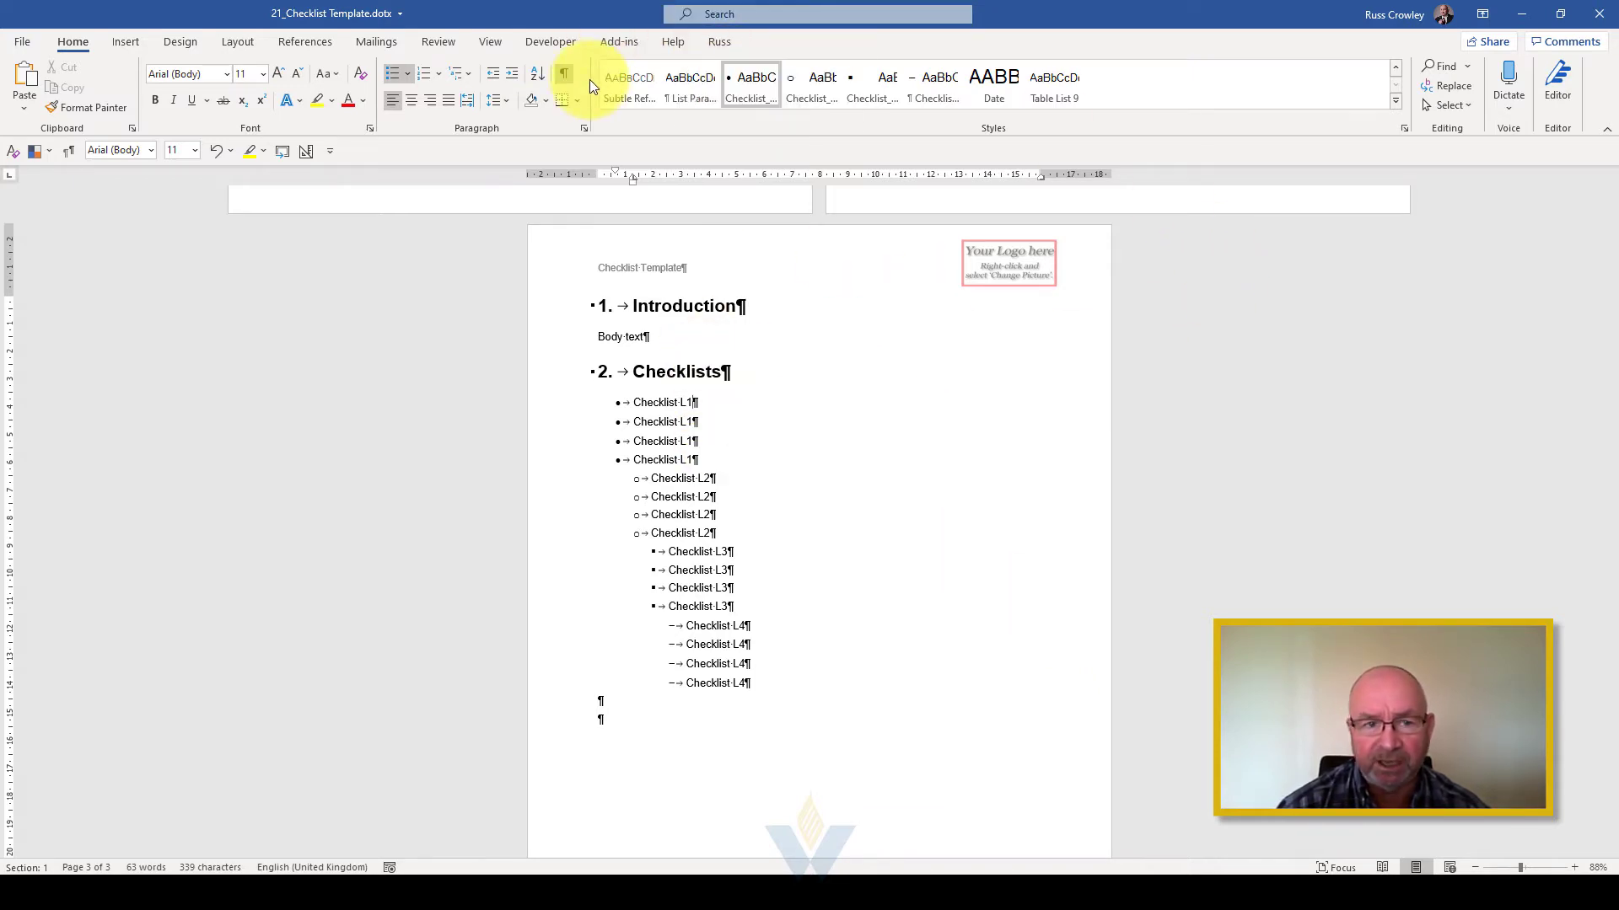
Step: Open the Developer tab and confirm Developer is enabled under Customize the Ribbon
{"action": "left_click", "coordinate": [548, 41]}
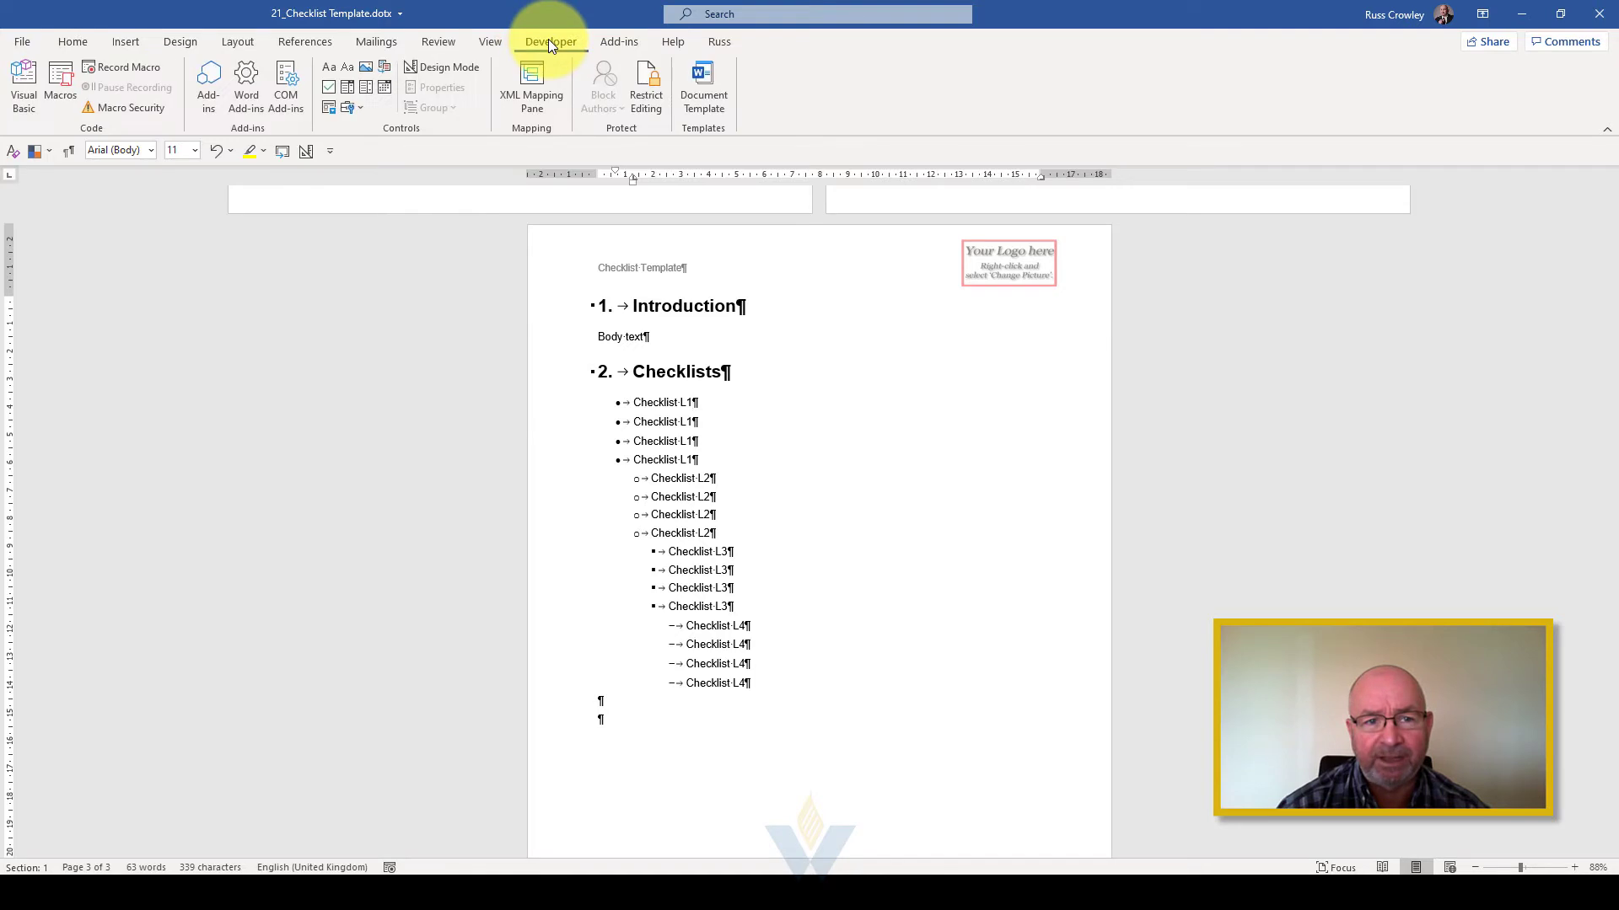
{"action": "right_click", "coordinate": [885, 94]}
{"action": "left_click", "coordinate": [923, 103]}
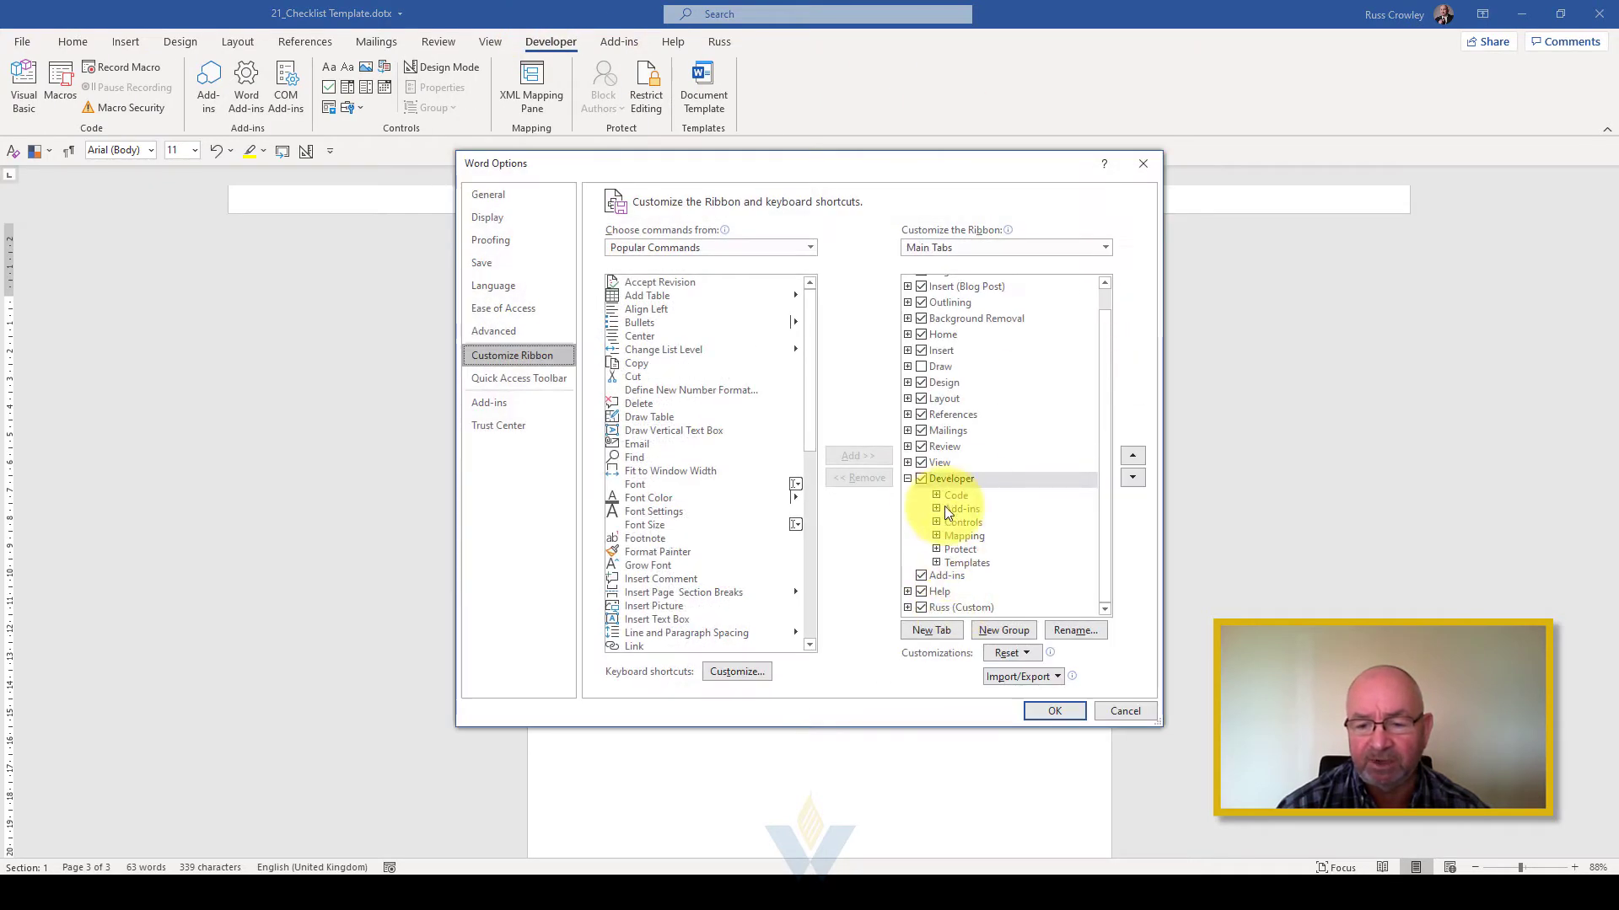
{"action": "left_click", "coordinate": [908, 478]}
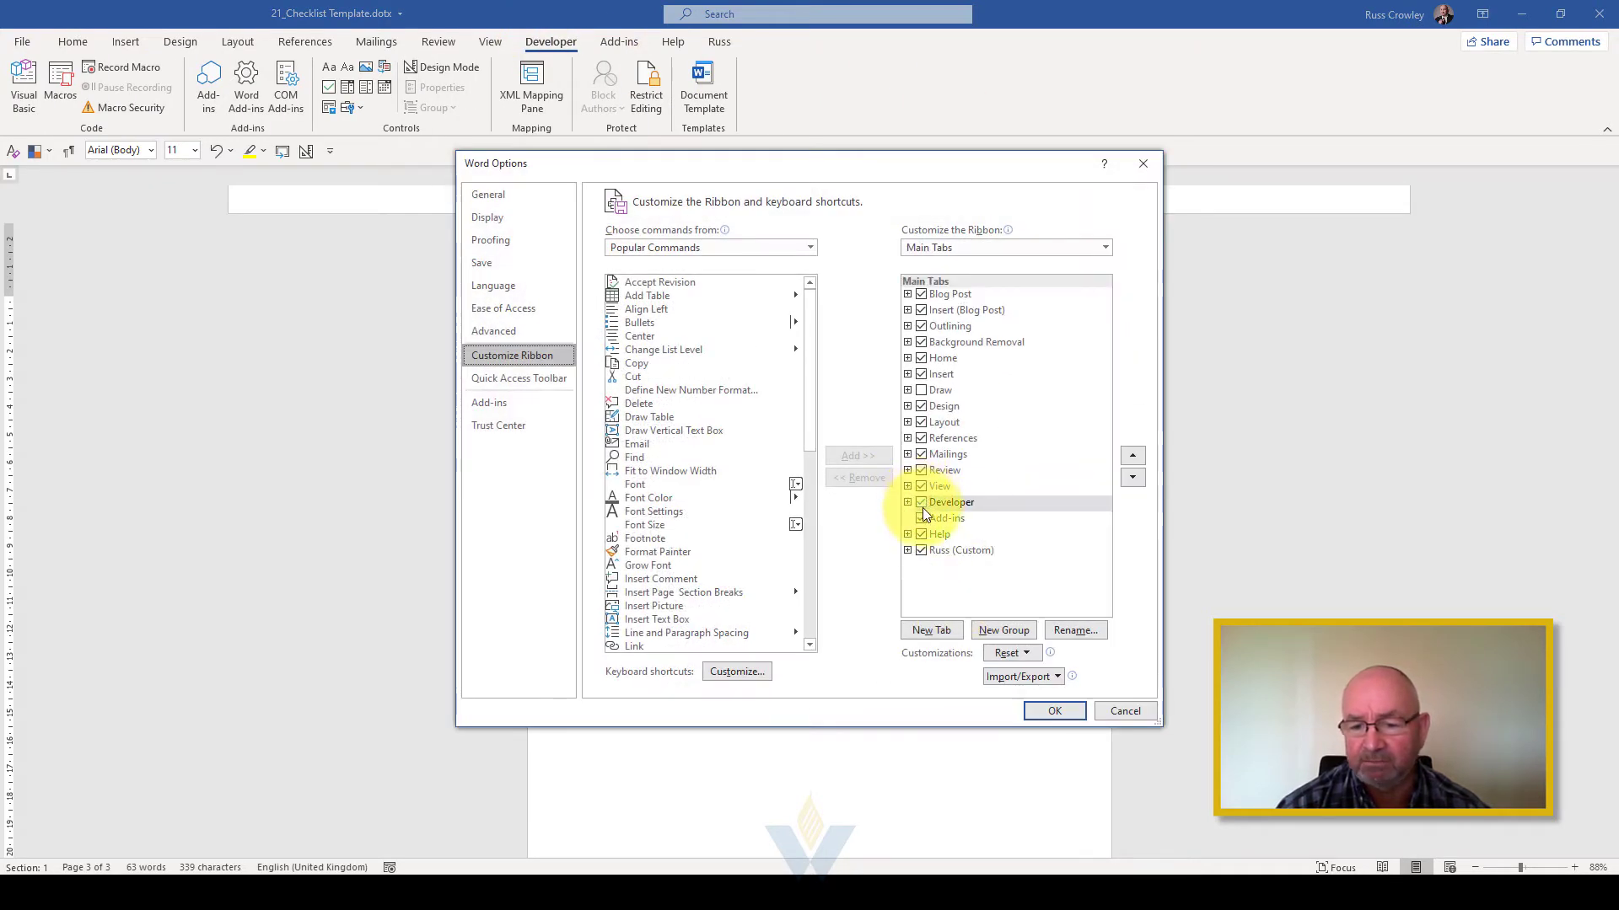
{"action": "double_click", "coordinate": [922, 504]}
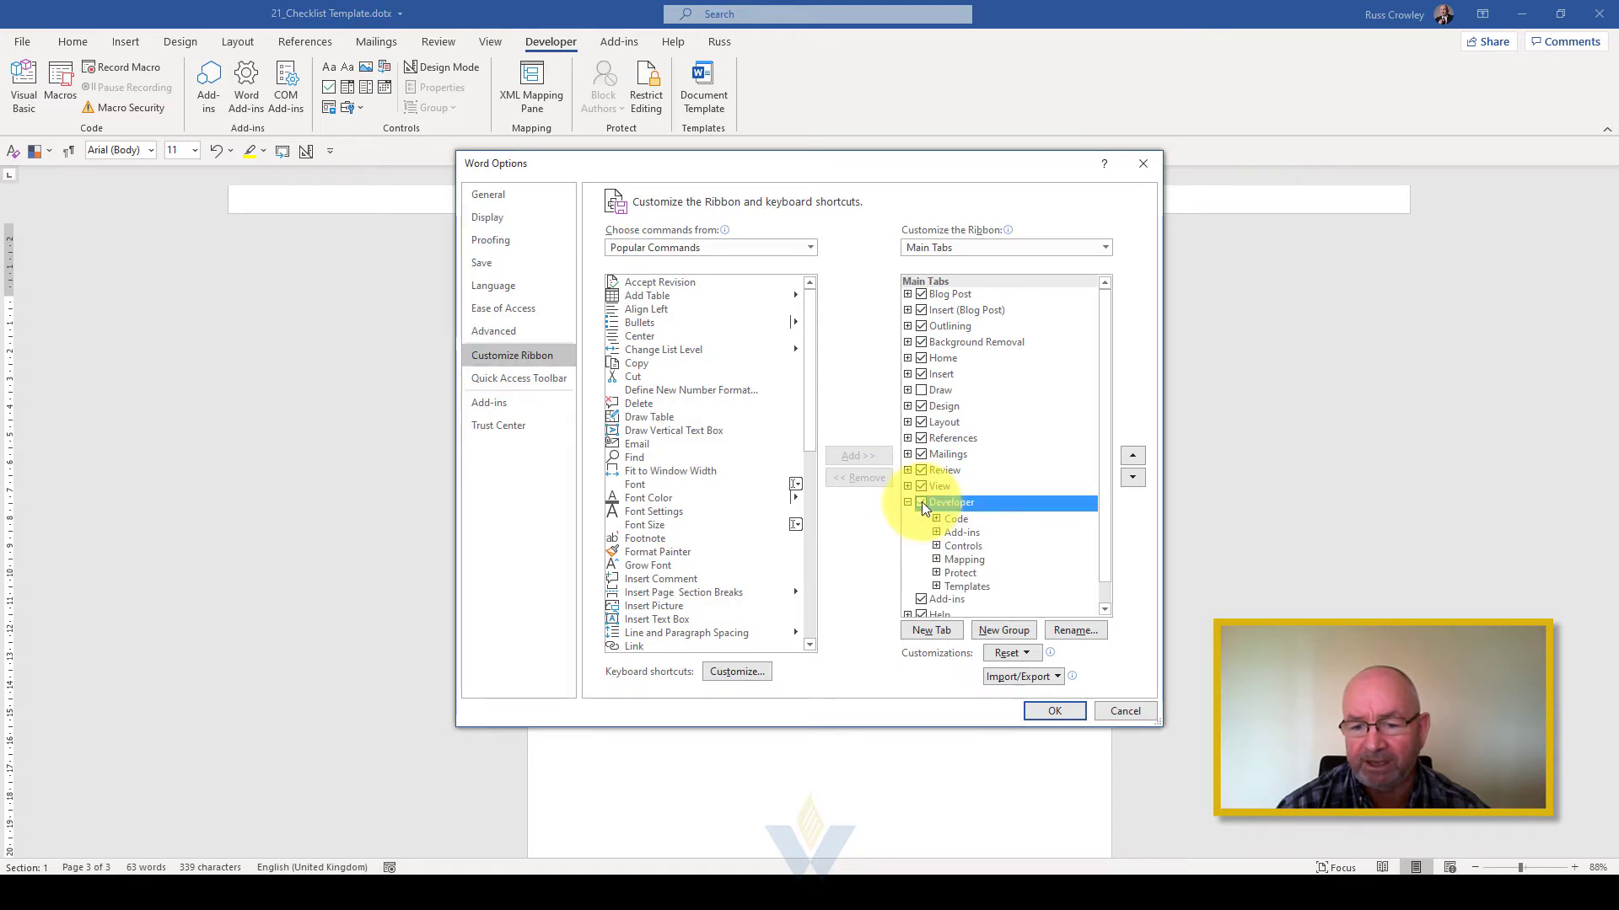
{"action": "left_click", "coordinate": [1033, 709]}
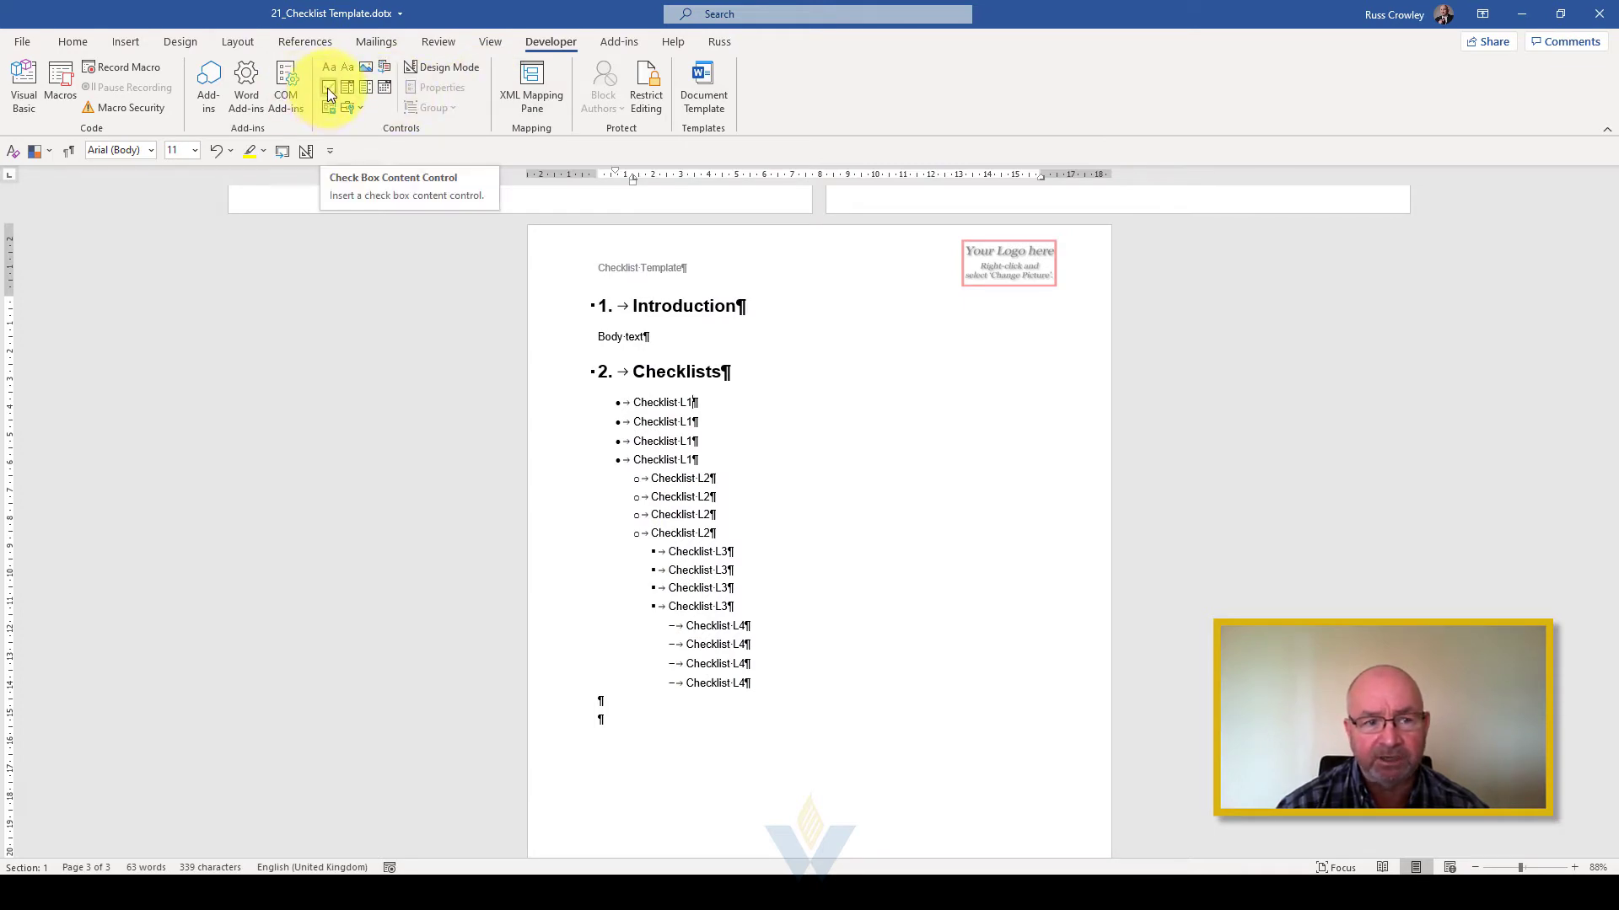
Step: Insert a Check Box Content Control at the end of the first Checklist L1 line and copy it
{"action": "left_click", "coordinate": [327, 88]}
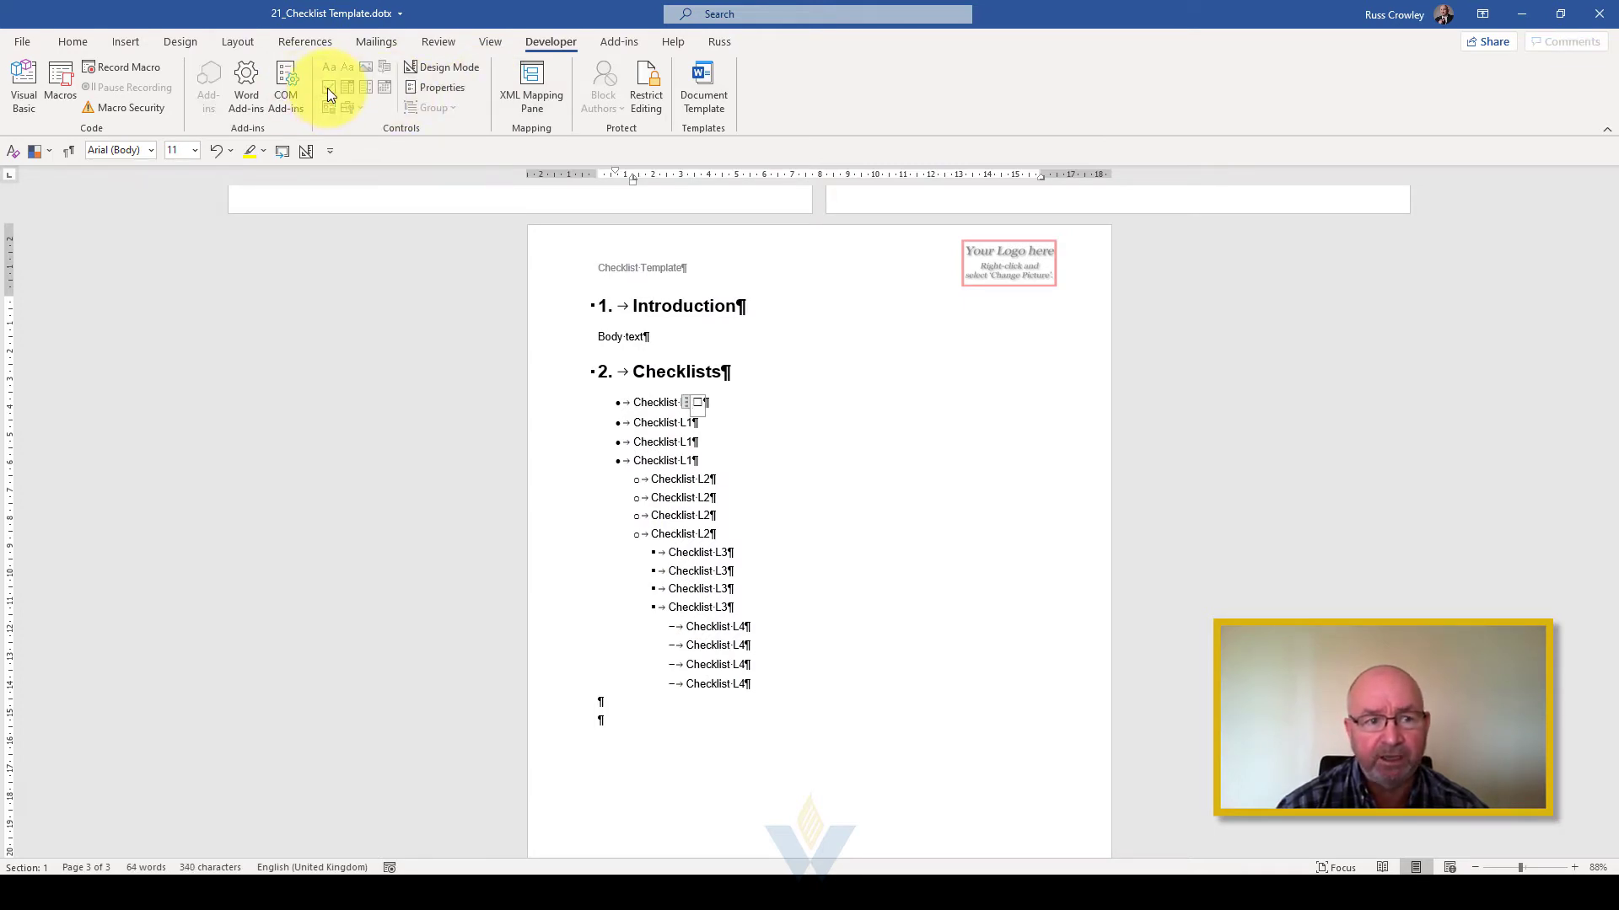
{"action": "left_click", "coordinate": [698, 403]}
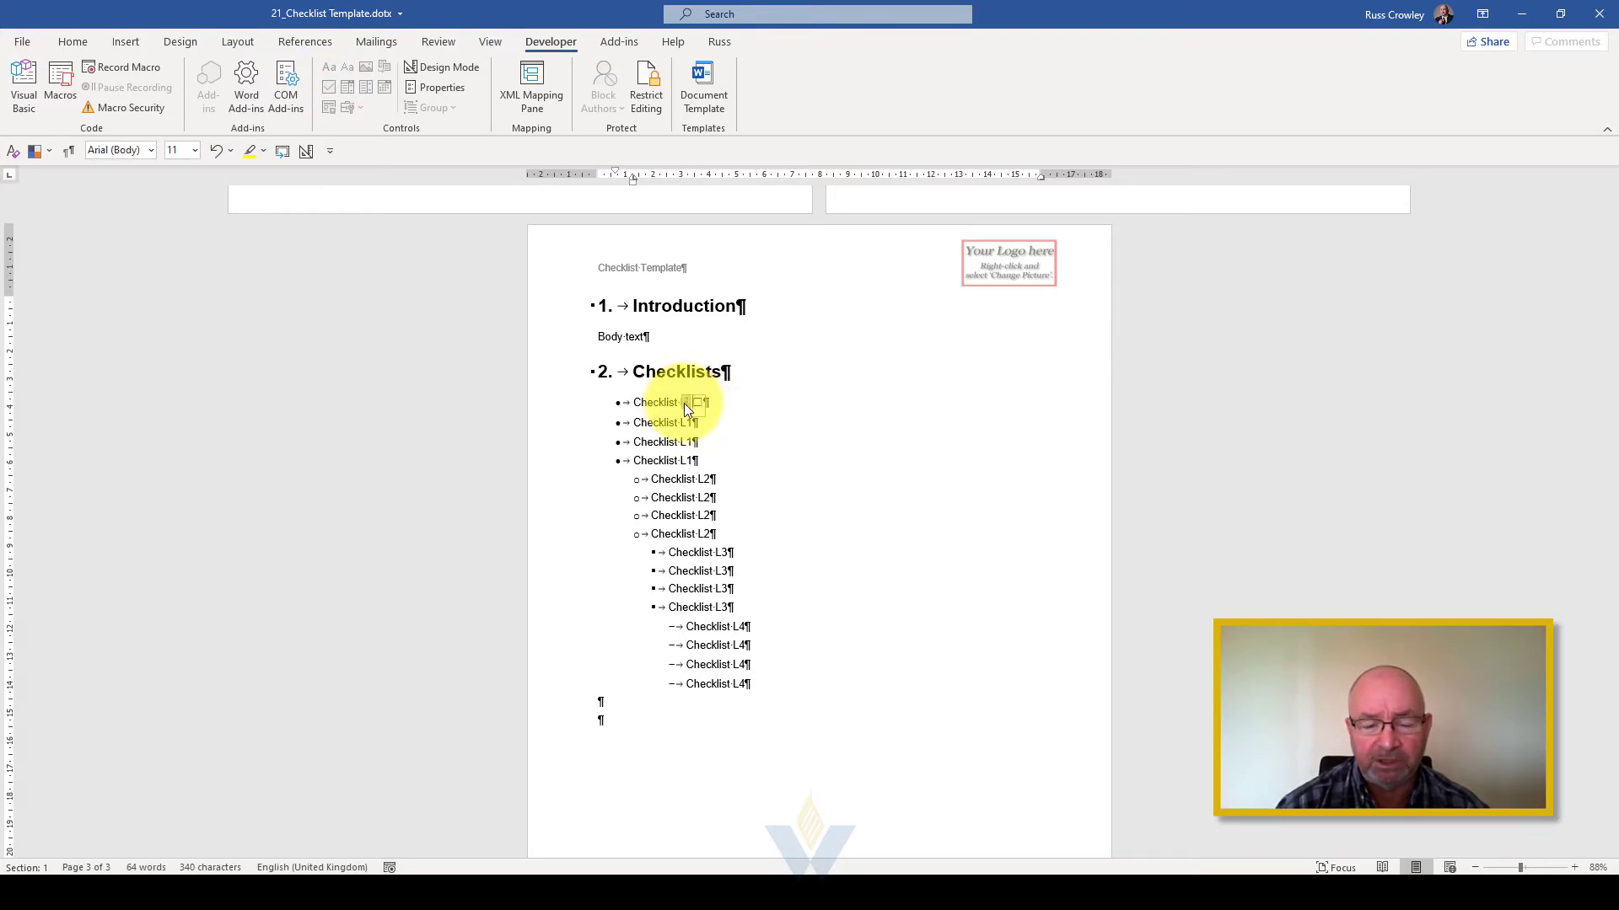
{"action": "left_click", "coordinate": [684, 403]}
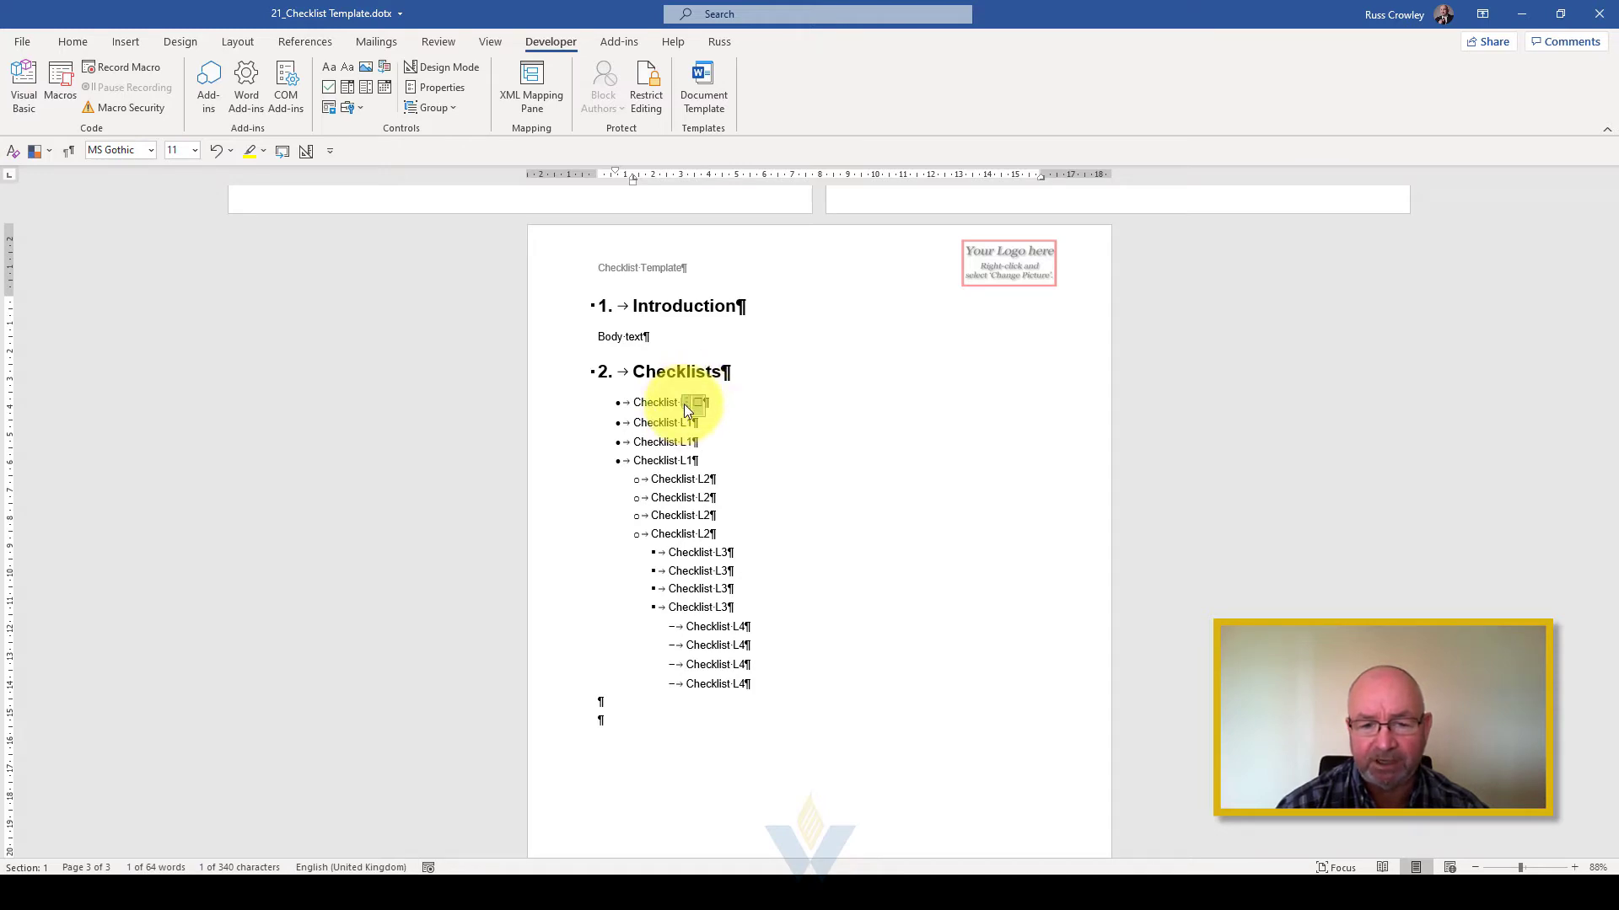
{"action": "key", "text": "ctrl+c"}
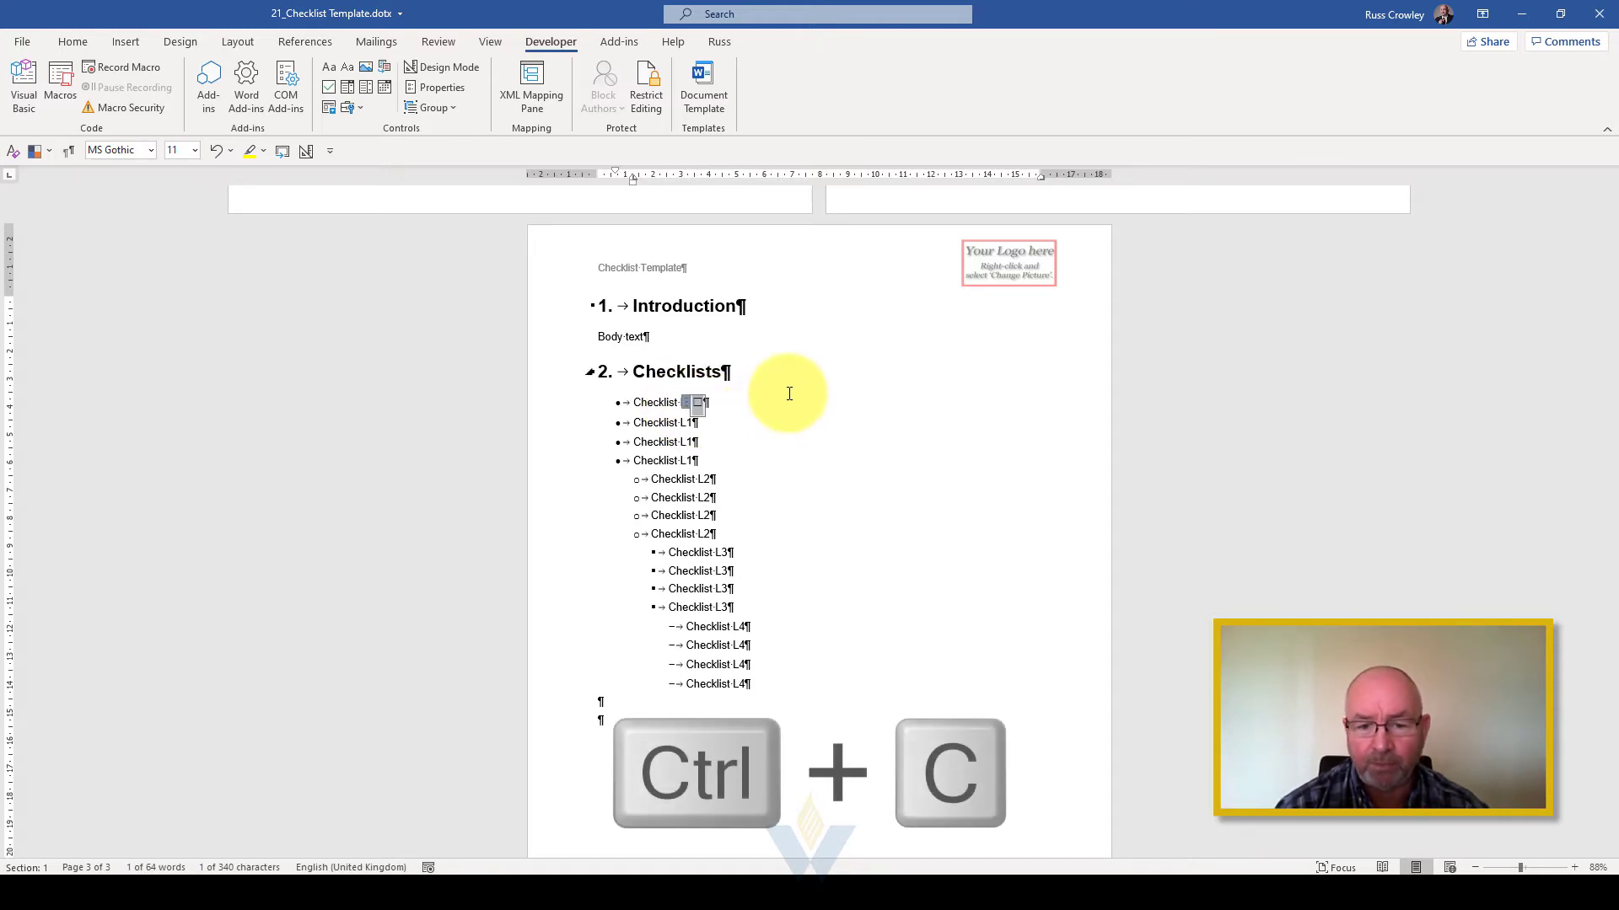
Step: Undo the inserted check box, select all Checklist L1–L4 lines, and switch to the Home tab
{"action": "key", "text": "ctrl+z"}
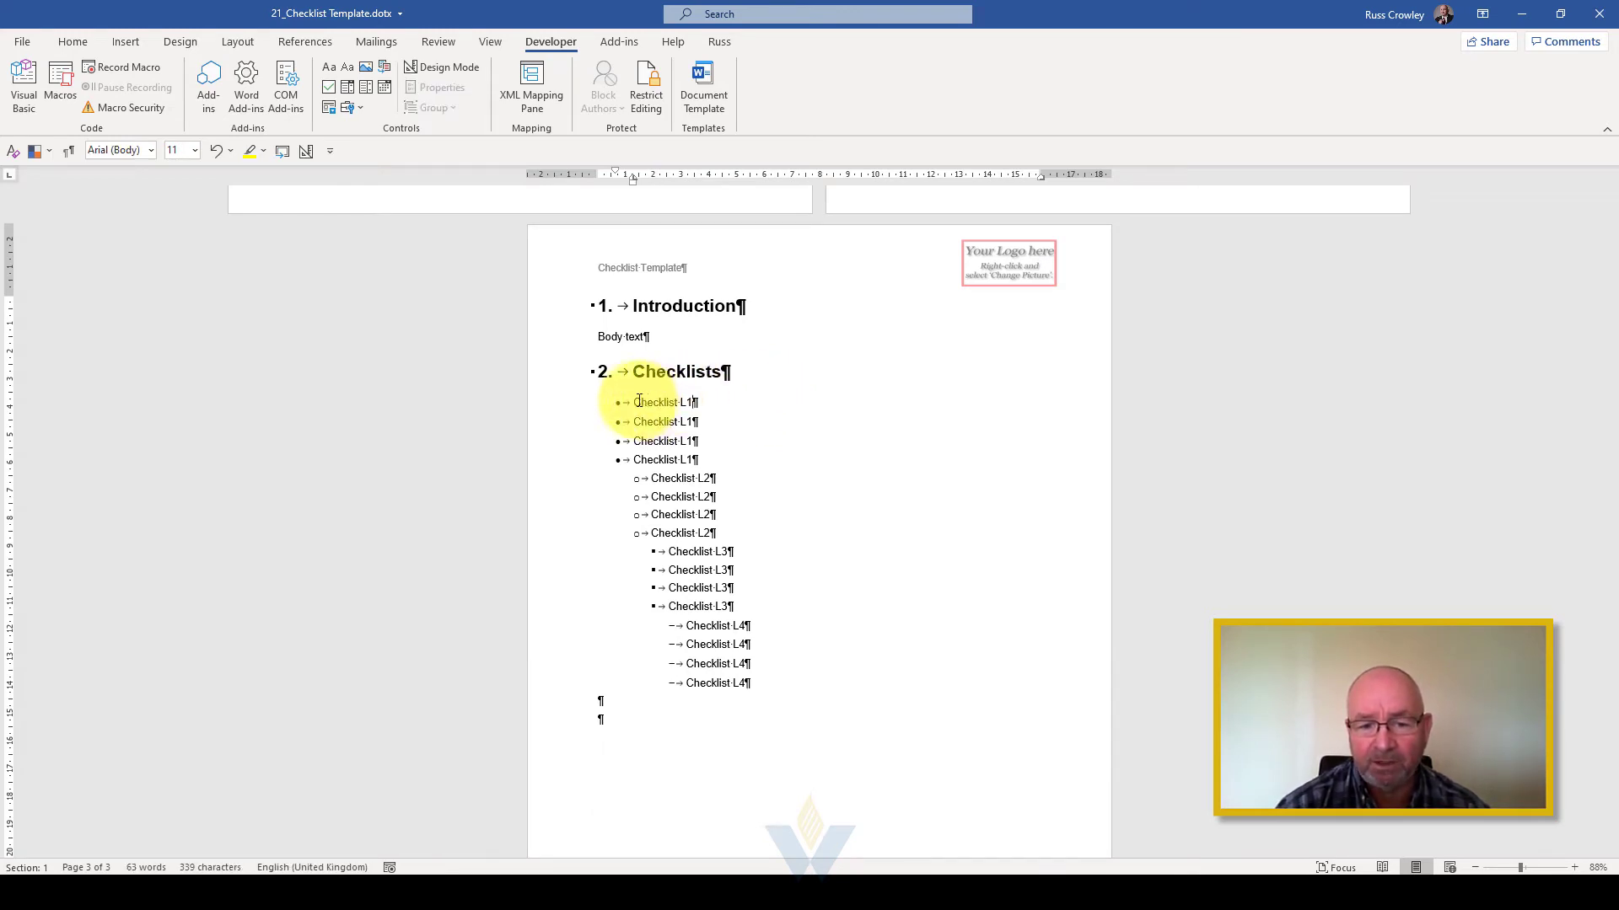
{"action": "left_click_drag", "start_coordinate": [638, 402], "coordinate": [770, 696]}
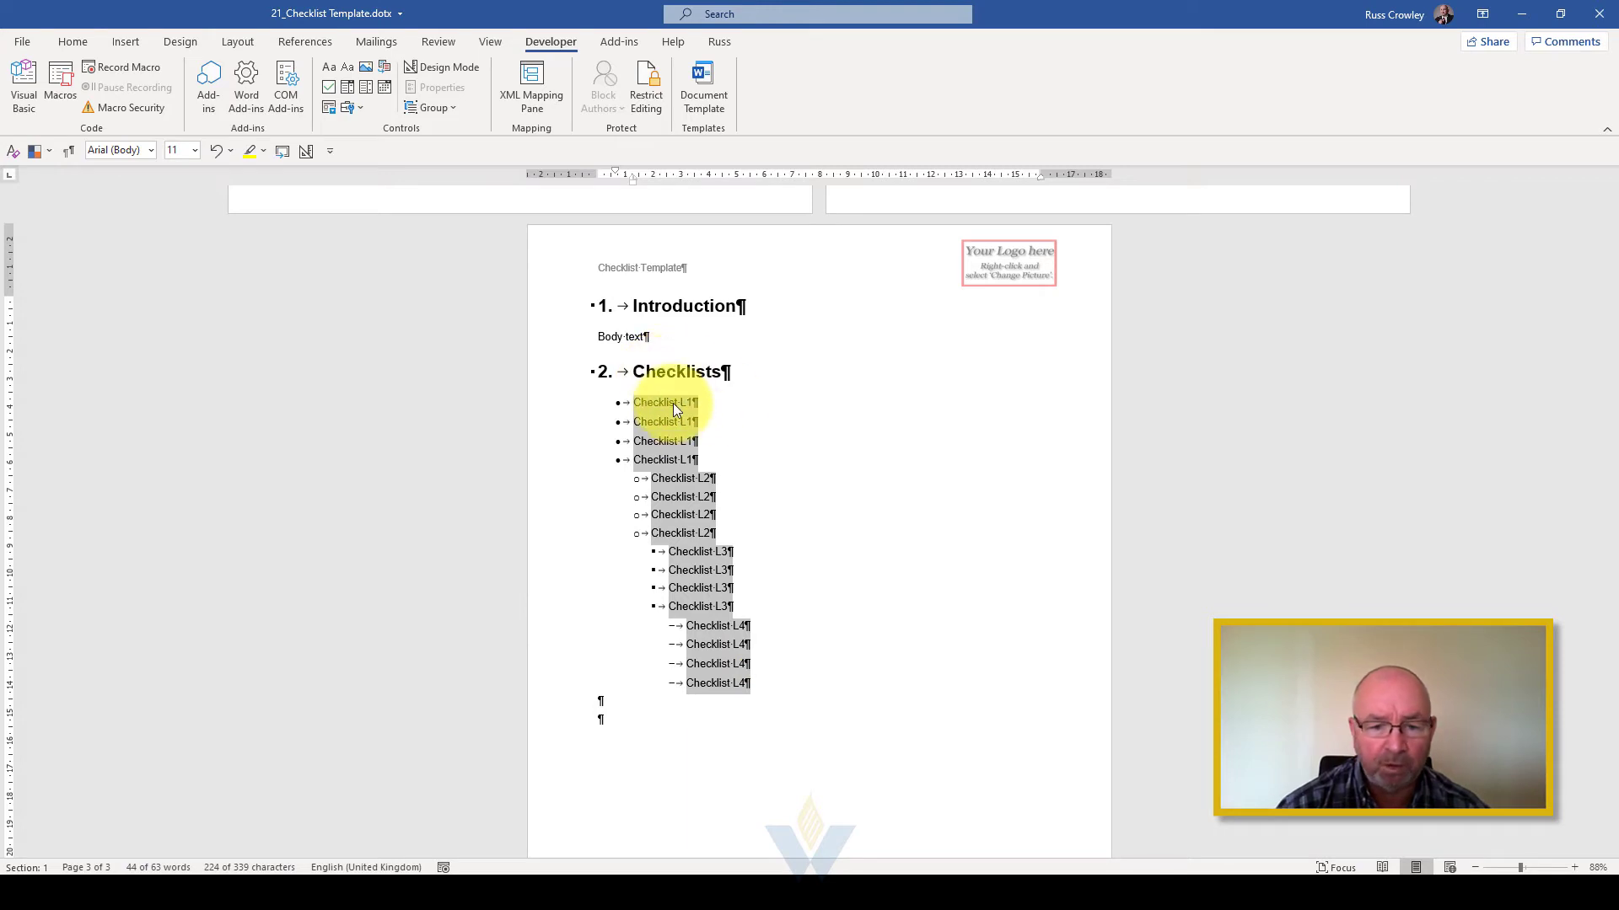
{"action": "left_click", "coordinate": [63, 38]}
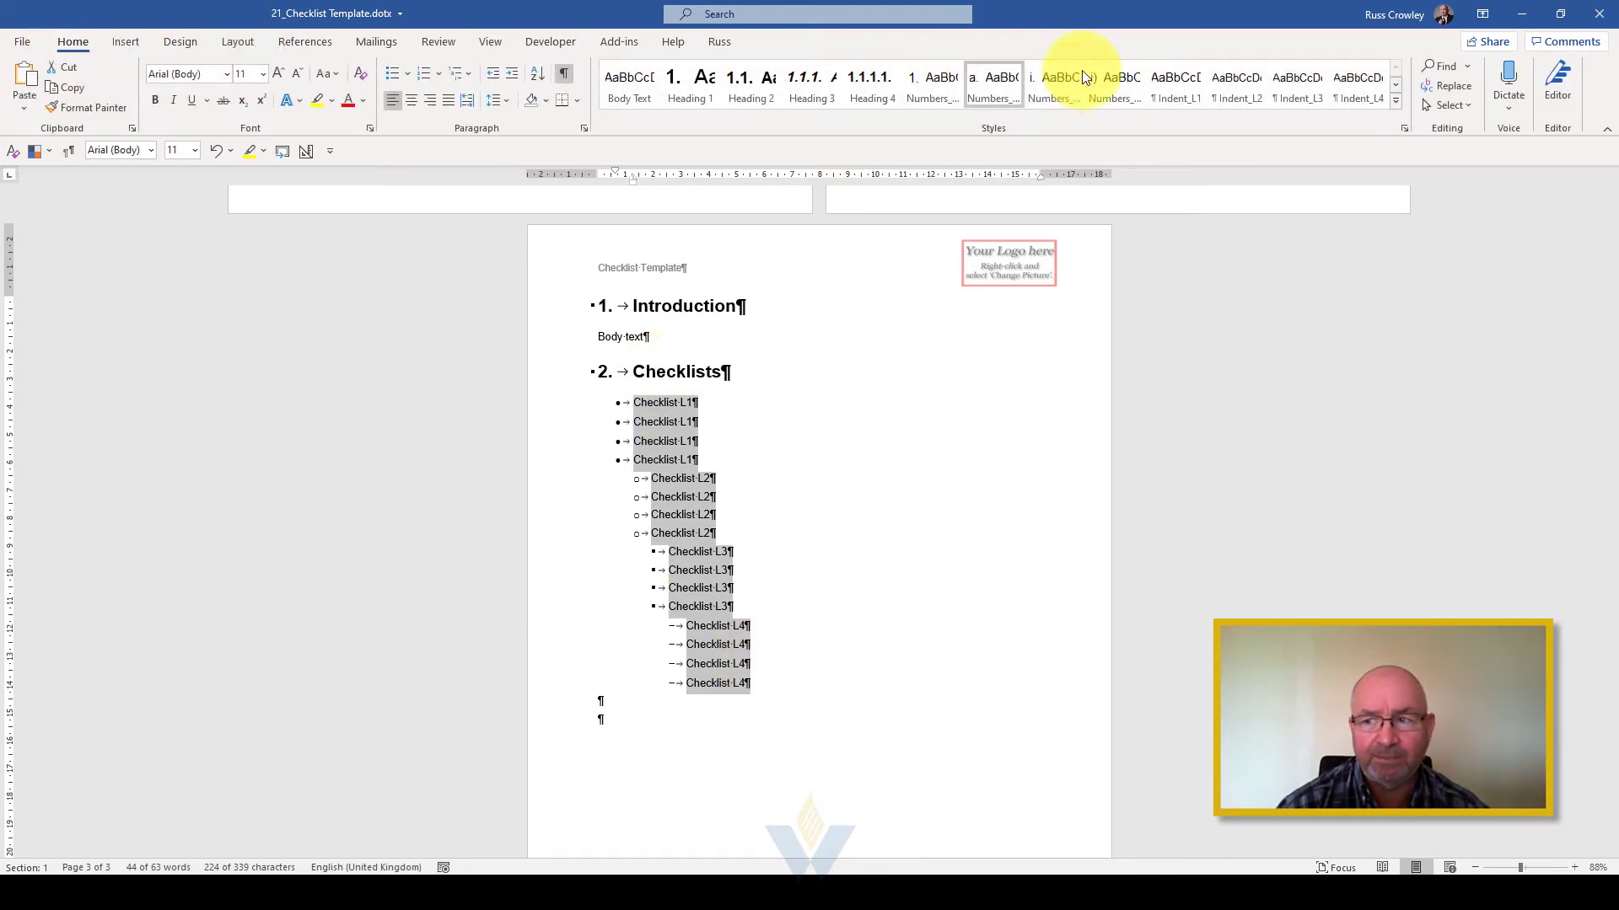
Step: Open Find and Replace and clear the old Find what and Replace with text
{"action": "left_click", "coordinate": [1455, 86]}
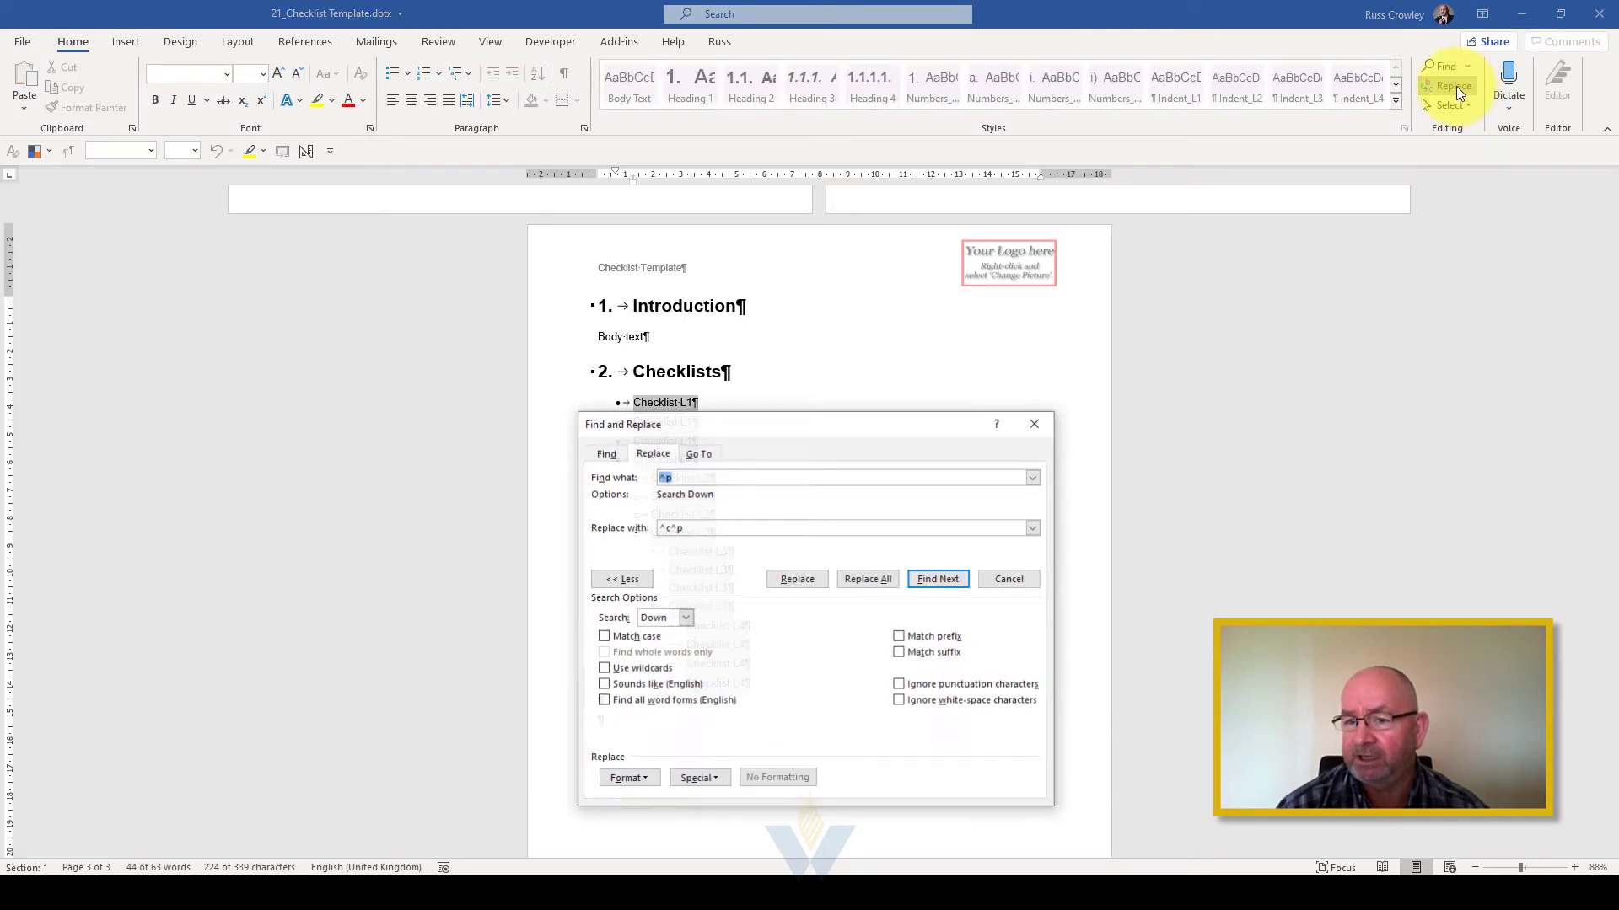
{"action": "left_click_drag", "start_coordinate": [847, 426], "coordinate": [1107, 281]}
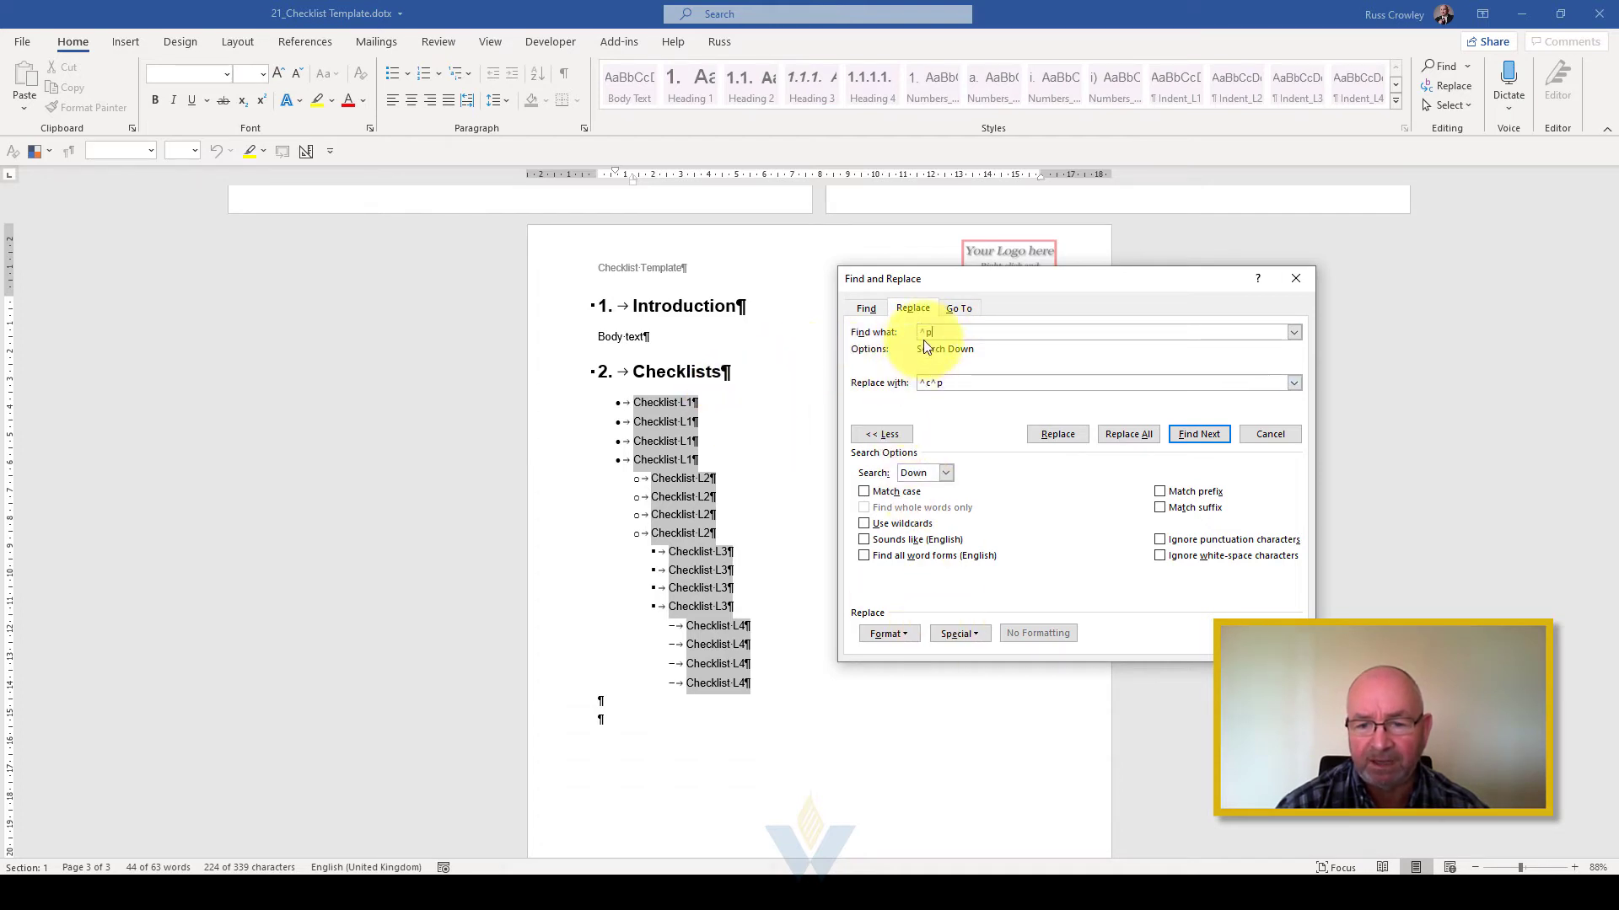
{"action": "left_click_drag", "start_coordinate": [955, 383], "coordinate": [917, 383]}
{"action": "key", "text": "Delete"}
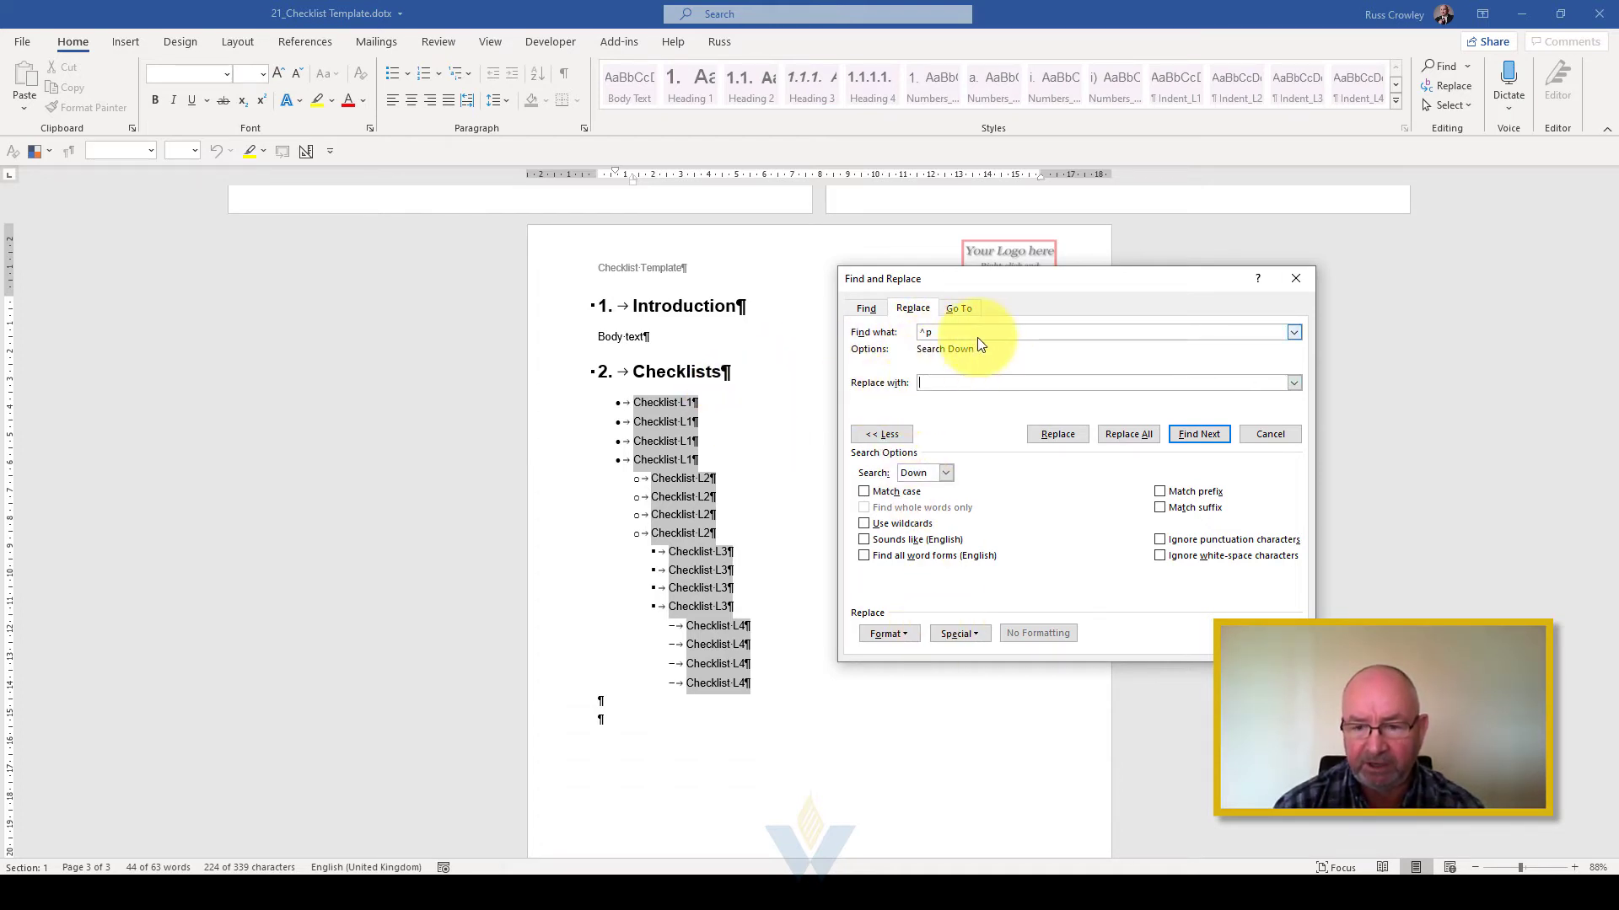
{"action": "left_click_drag", "start_coordinate": [978, 338], "coordinate": [833, 340]}
{"action": "key", "text": "Delete"}
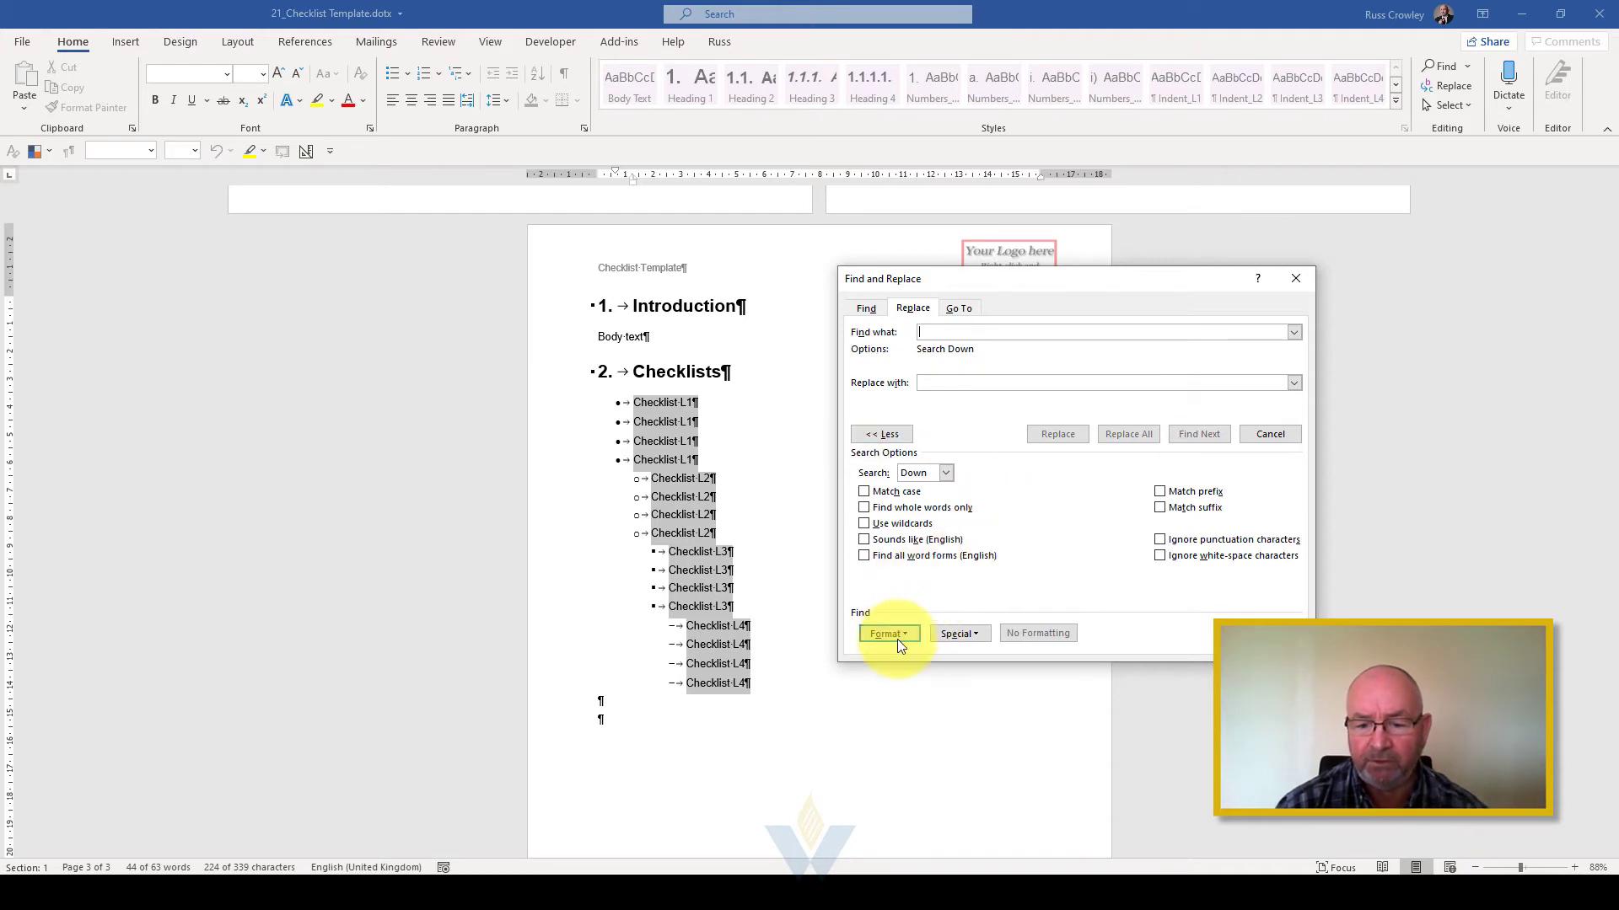
Step: Set Find what to the Paragraph Mark special character (^p)
{"action": "left_click", "coordinate": [880, 433]}
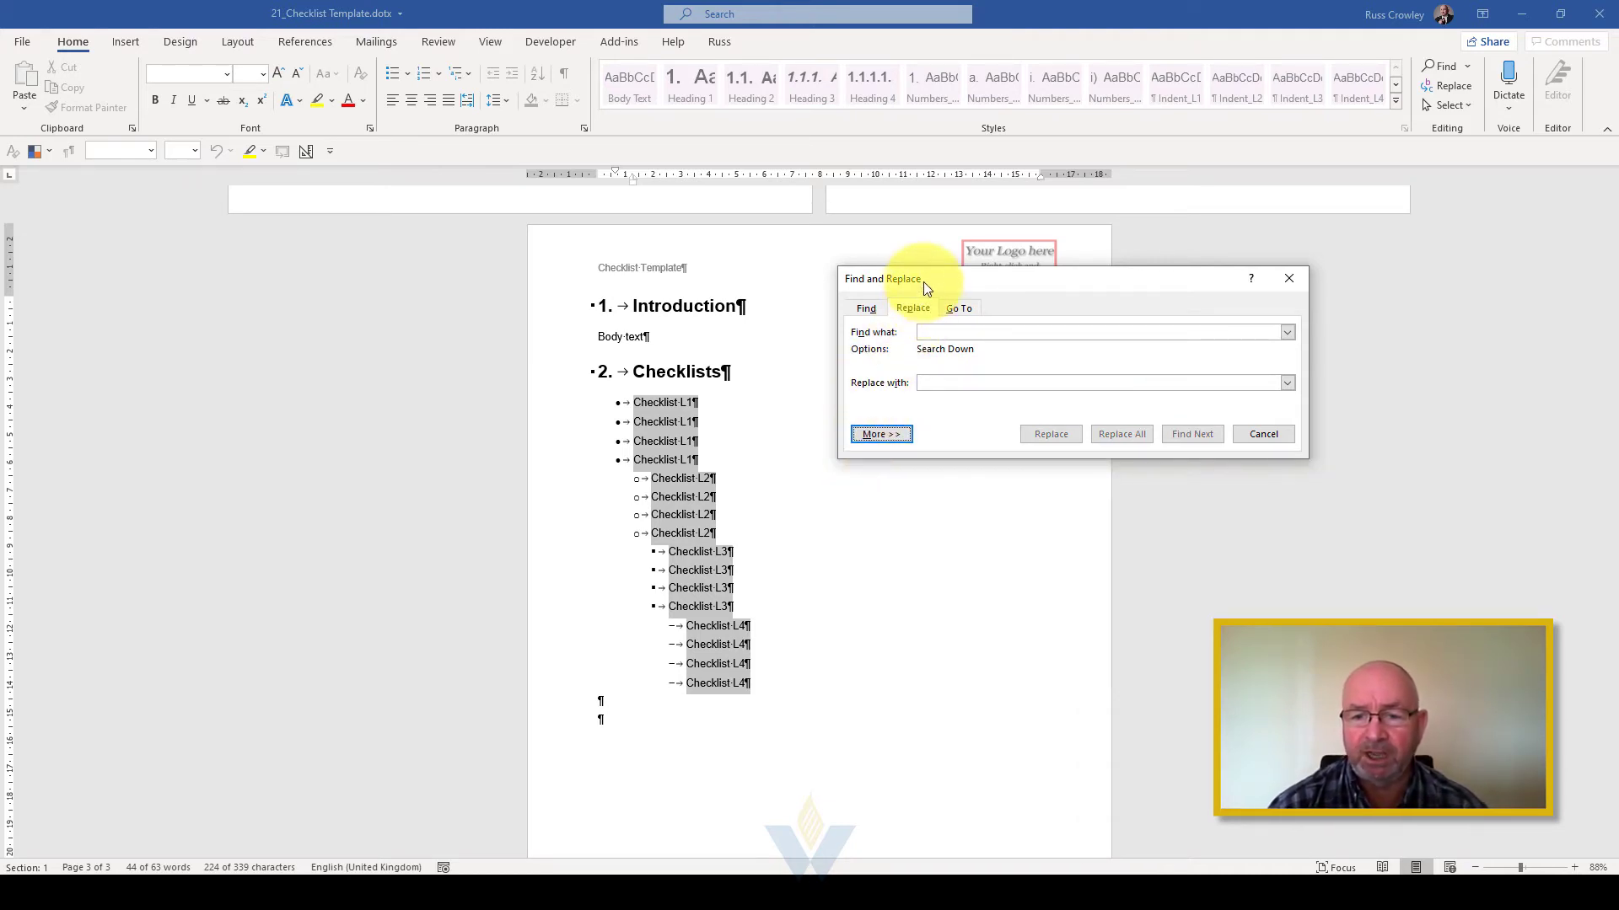
{"action": "left_click_drag", "start_coordinate": [924, 282], "coordinate": [858, 321]}
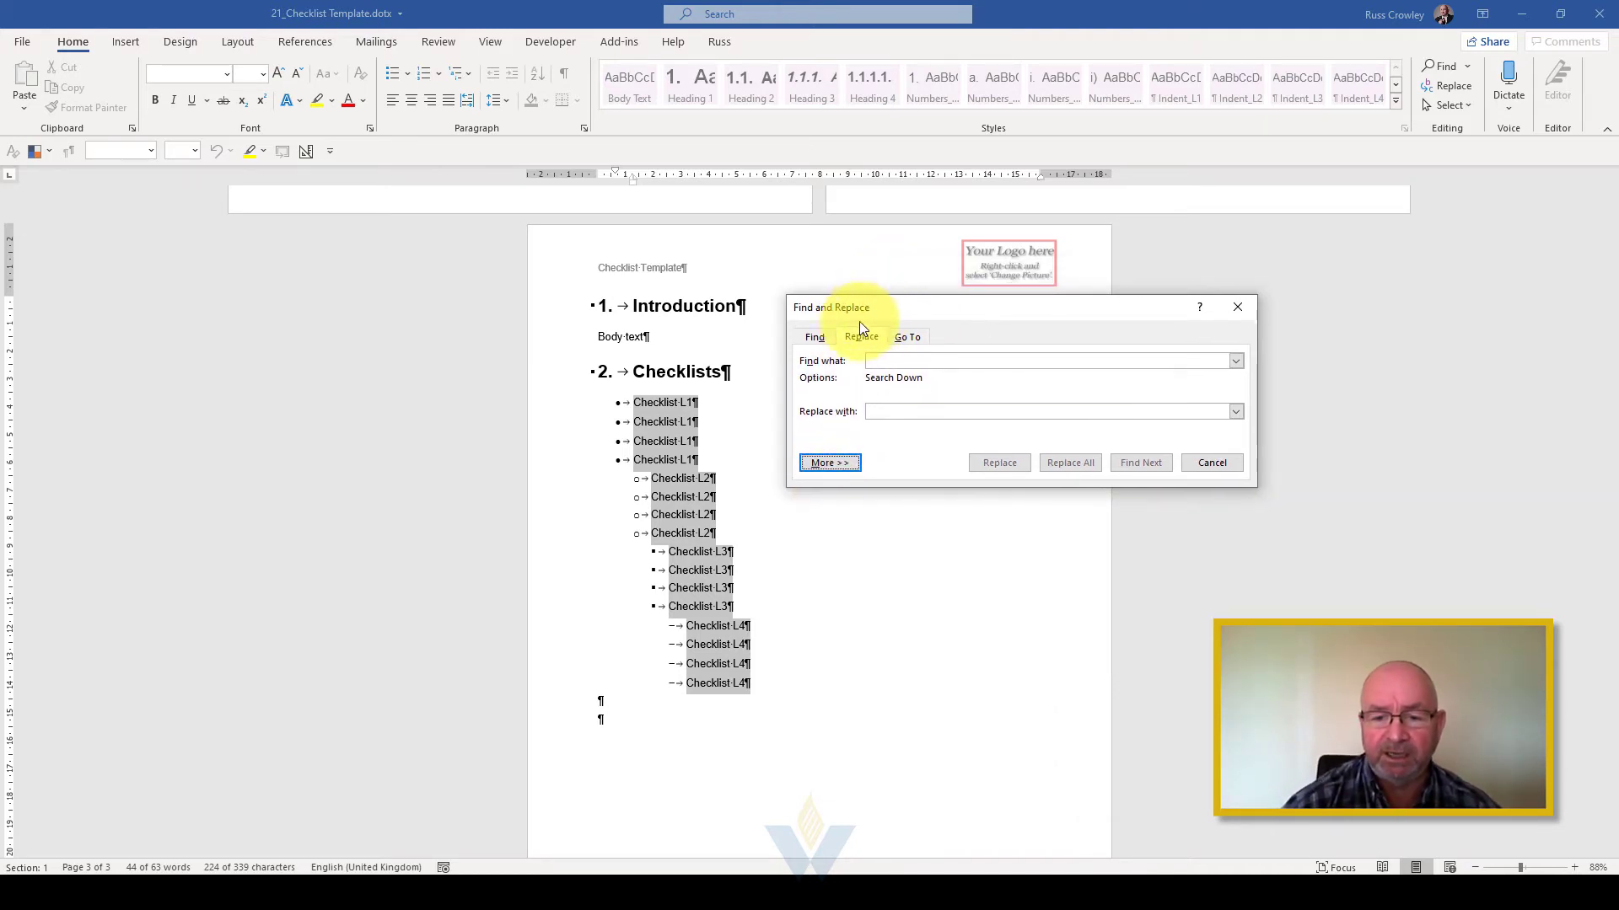
{"action": "left_click", "coordinate": [835, 463]}
{"action": "left_click", "coordinate": [930, 661]}
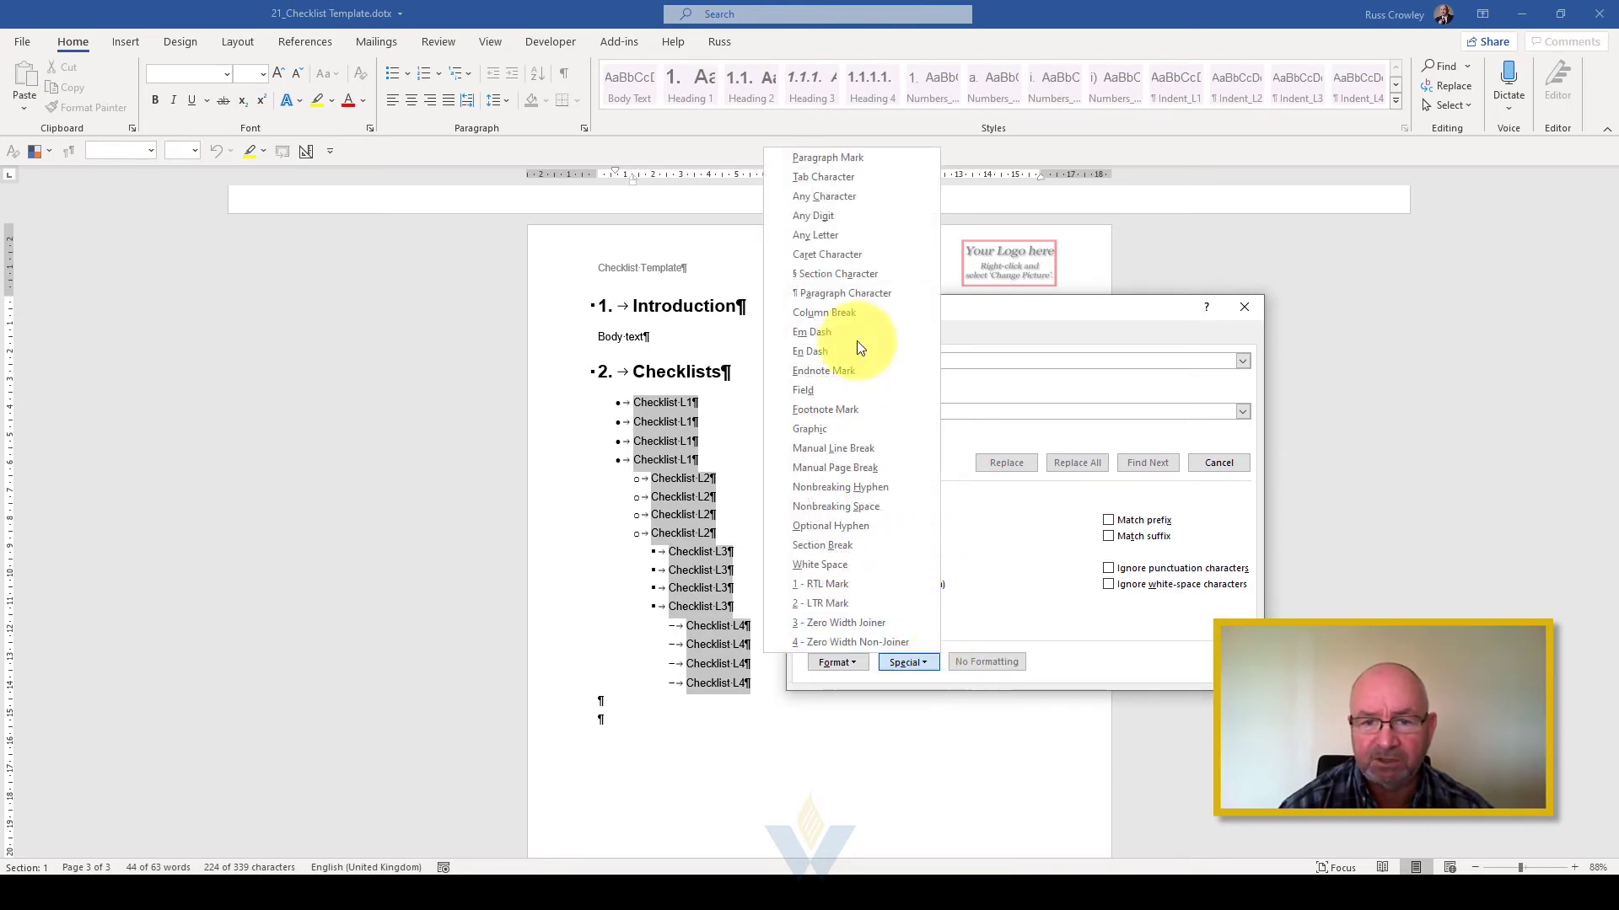
{"action": "left_click", "coordinate": [841, 158]}
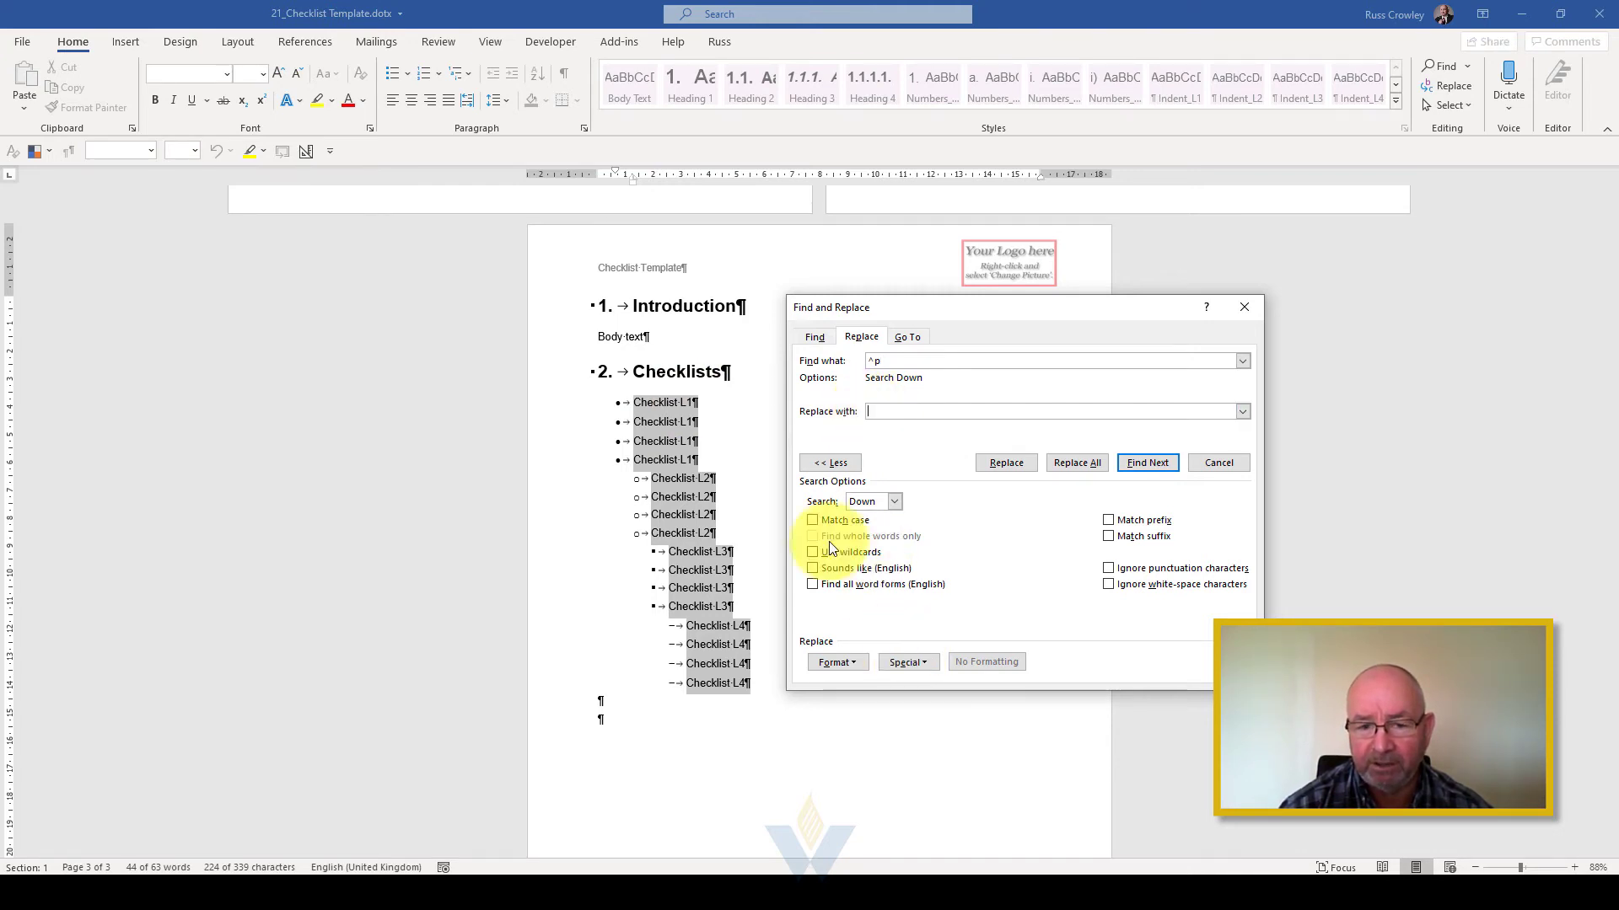
Step: Fill Replace with using Tab Character, Clipboard Contents and Paragraph Mark, giving ^t^c^p
{"action": "left_click", "coordinate": [912, 665]}
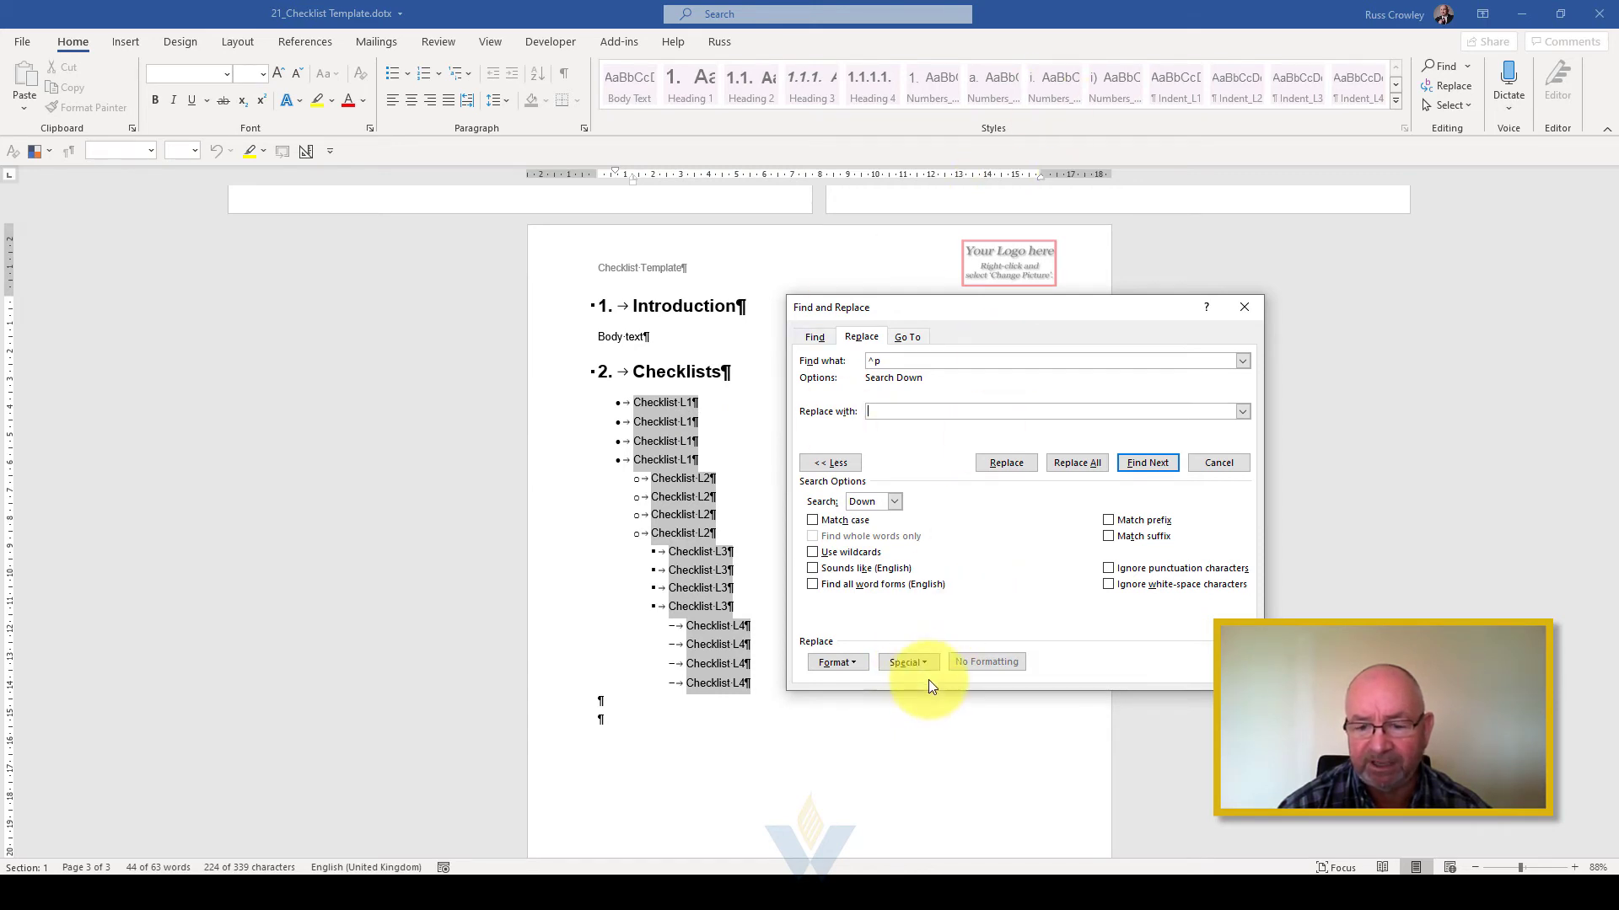
{"action": "left_click", "coordinate": [911, 663]}
{"action": "left_click", "coordinate": [863, 312]}
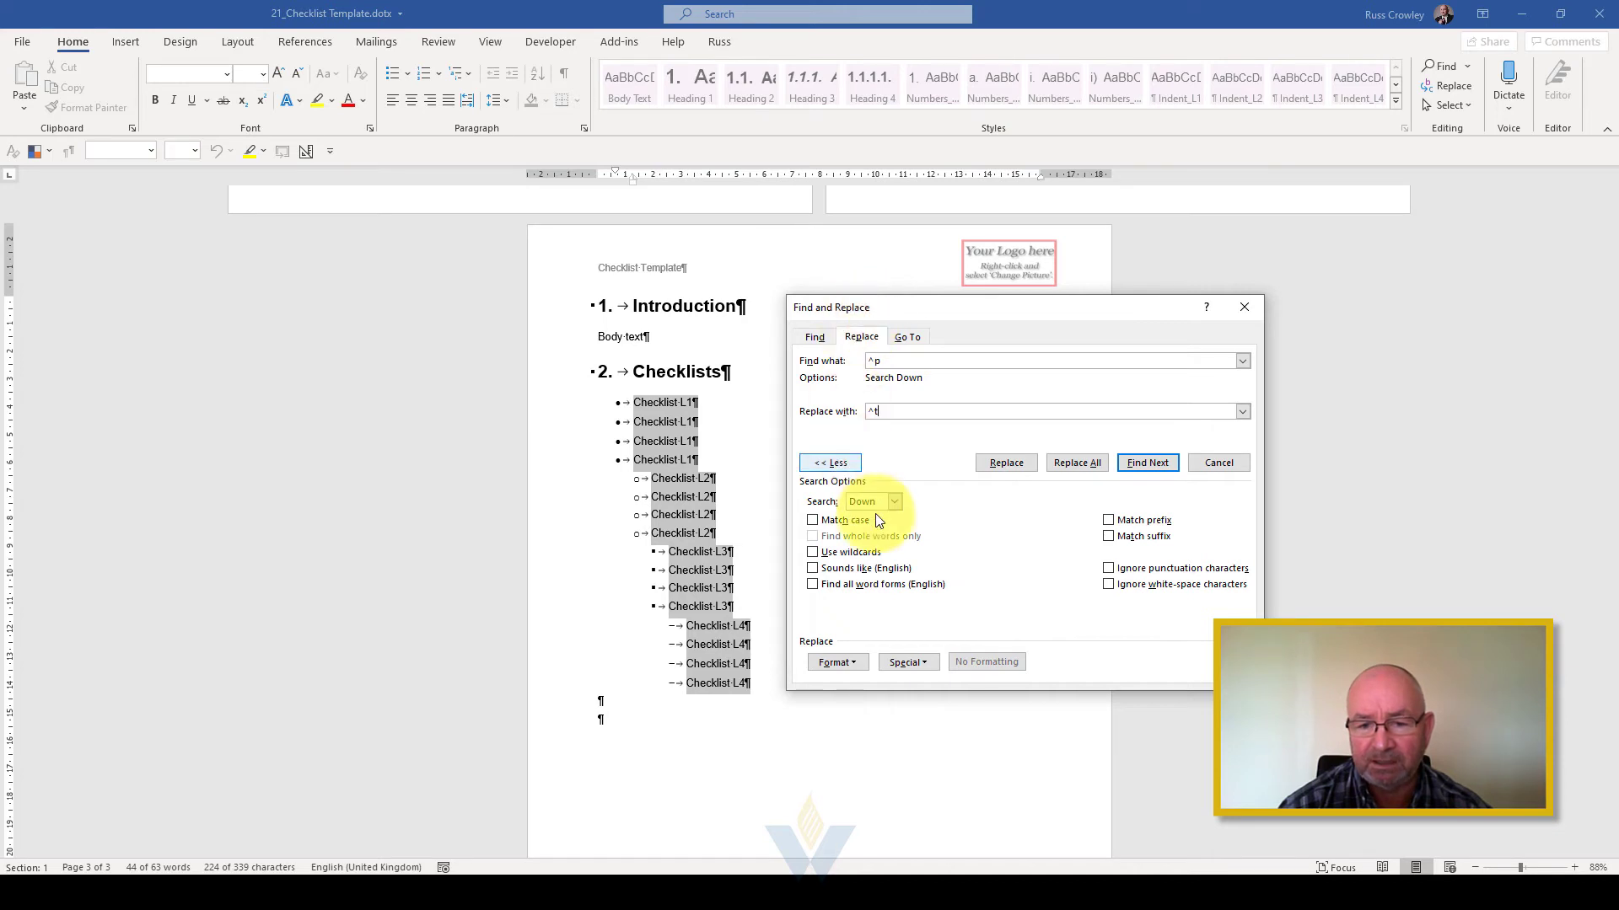
{"action": "left_click", "coordinate": [909, 664]}
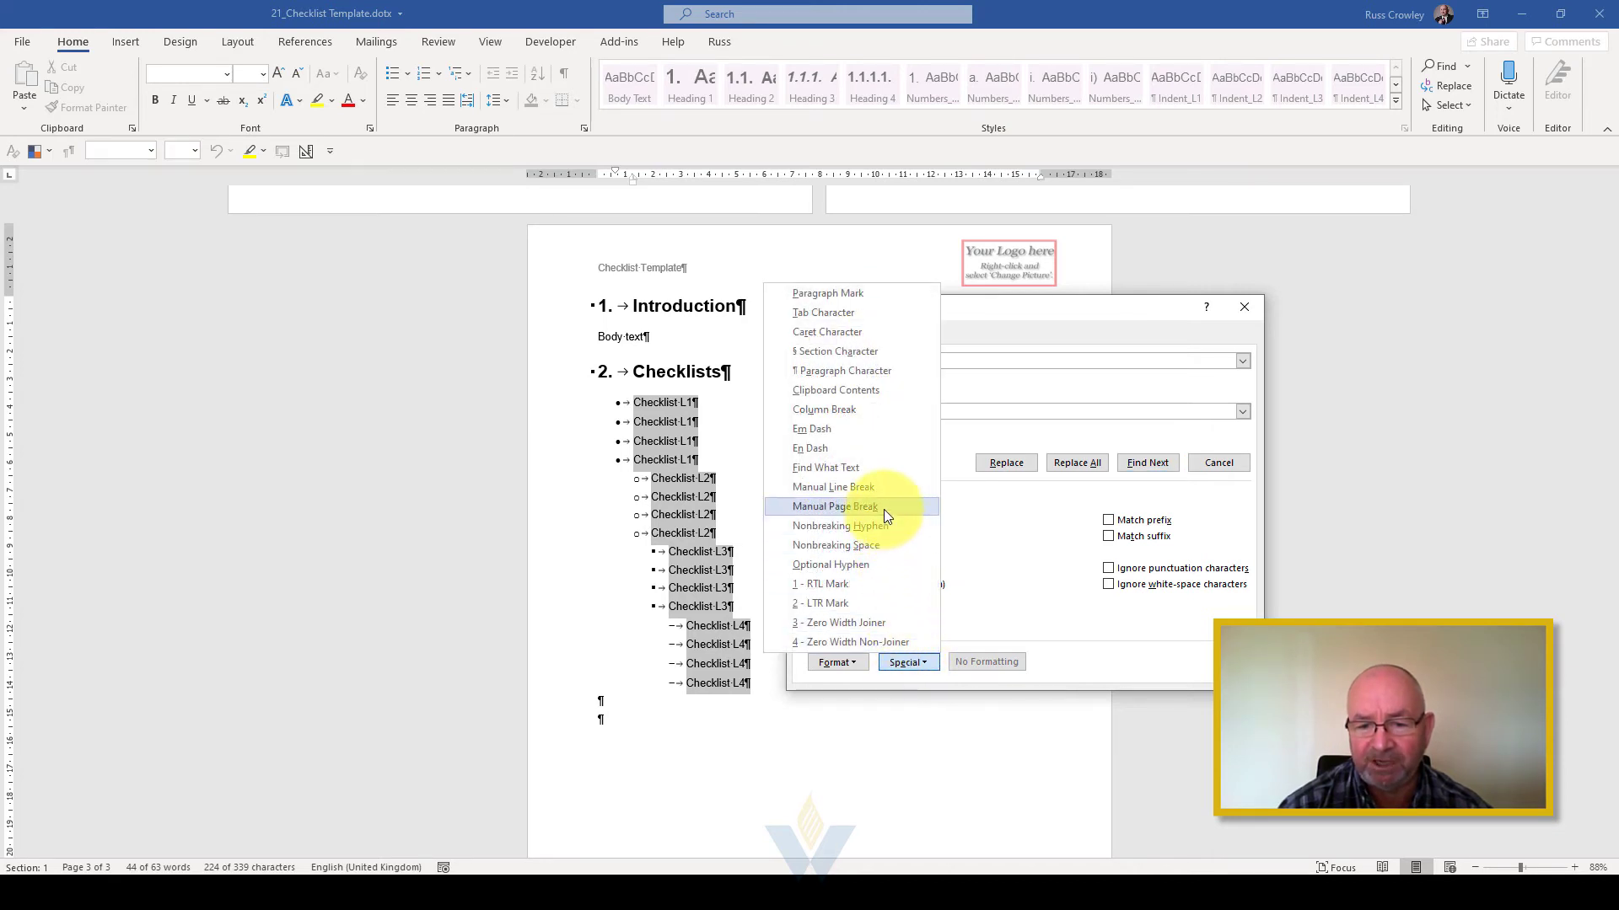
{"action": "left_click", "coordinate": [838, 389]}
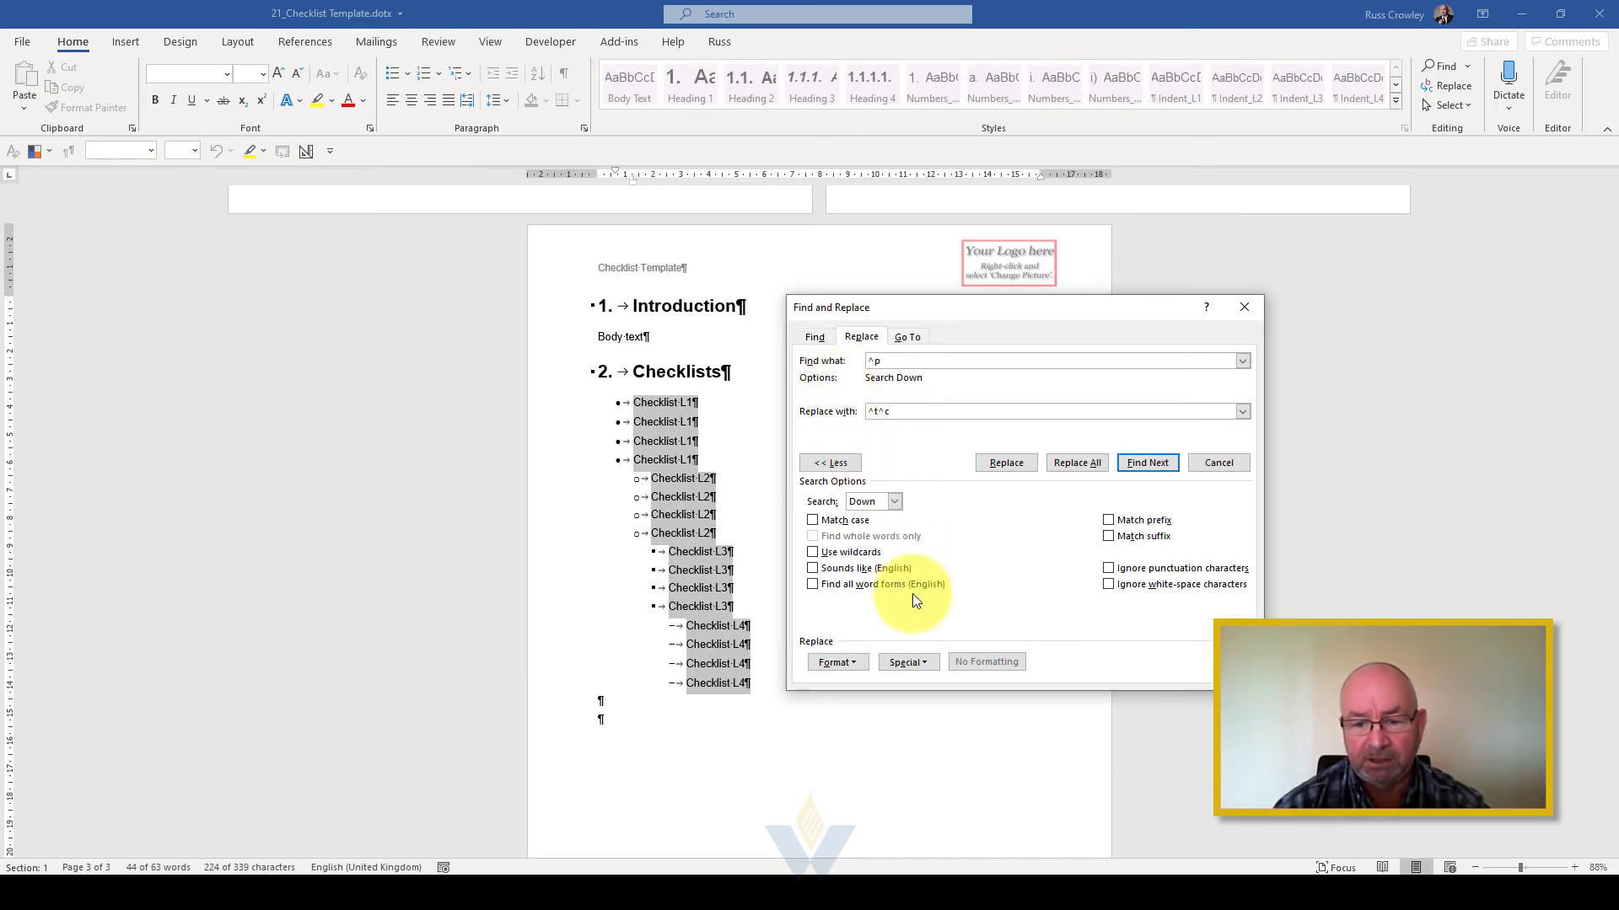
{"action": "left_click", "coordinate": [924, 664]}
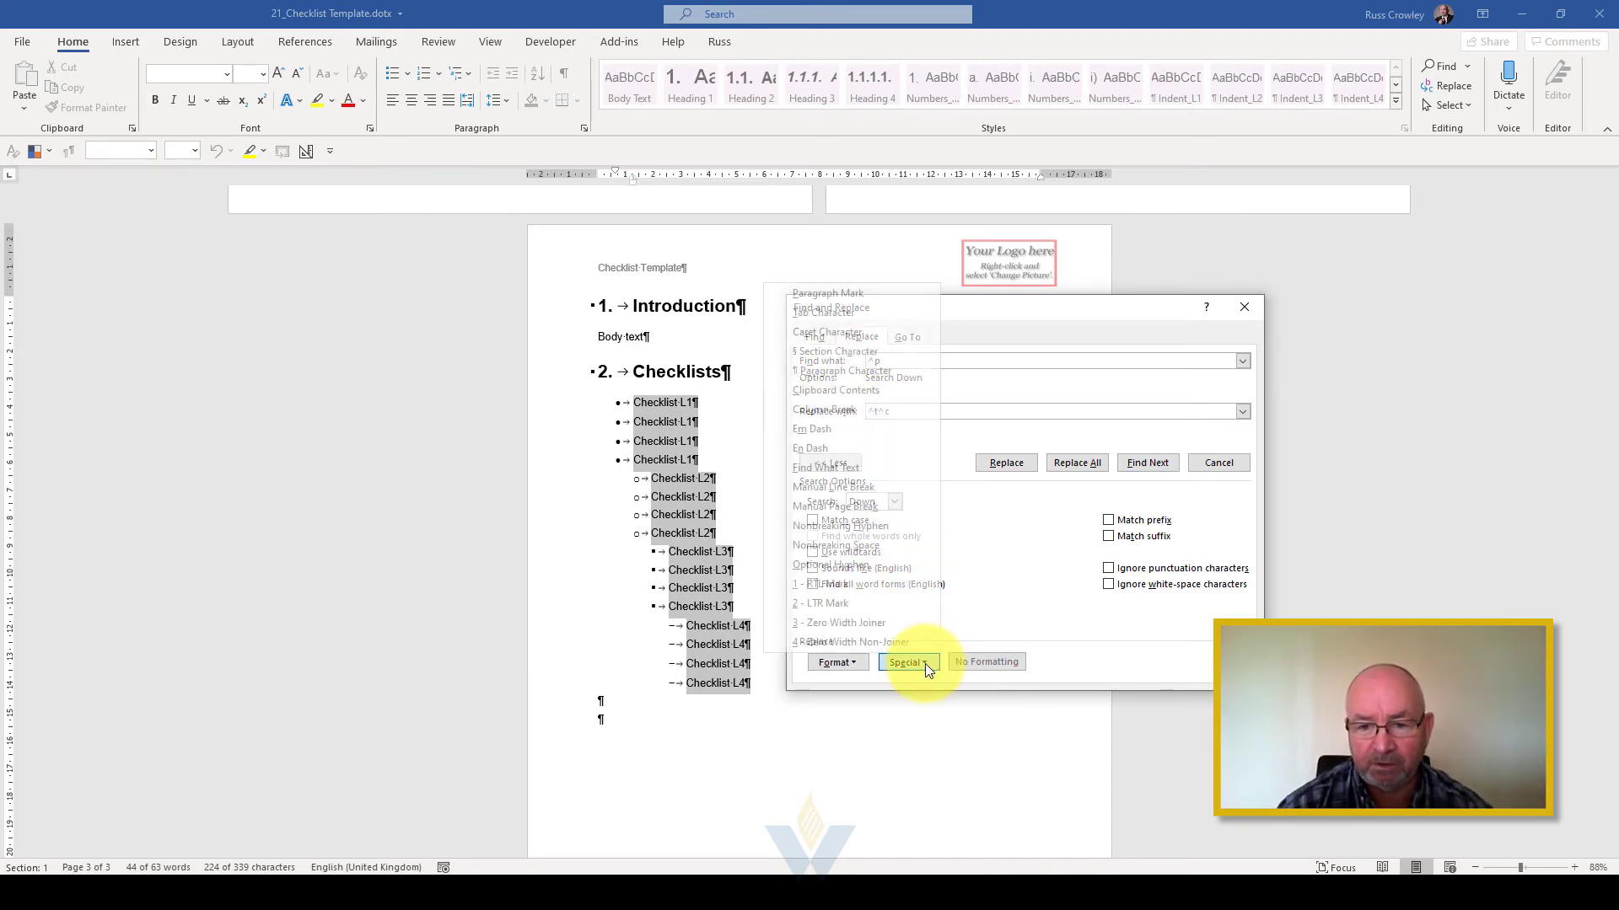
{"action": "left_click", "coordinate": [850, 293]}
Step: Highlight the ^p search code and the ^t, ^c, ^p replacement codes to explain them
{"action": "left_click_drag", "start_coordinate": [913, 307], "coordinate": [1074, 287]}
{"action": "double_click", "coordinate": [1045, 341]}
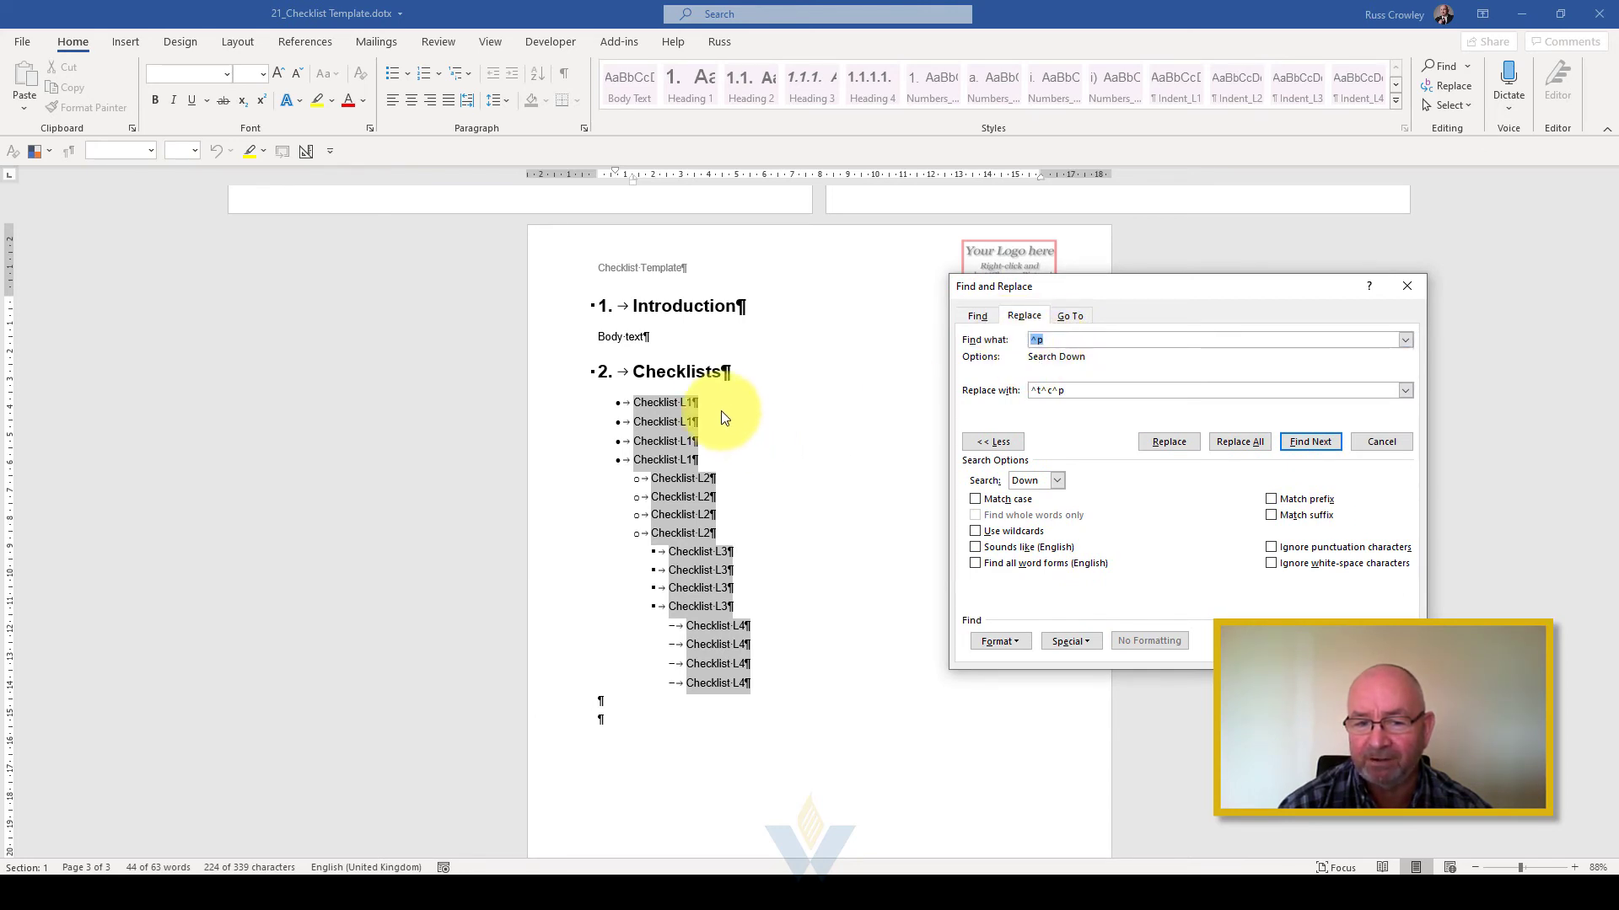
{"action": "left_click", "coordinate": [1040, 388]}
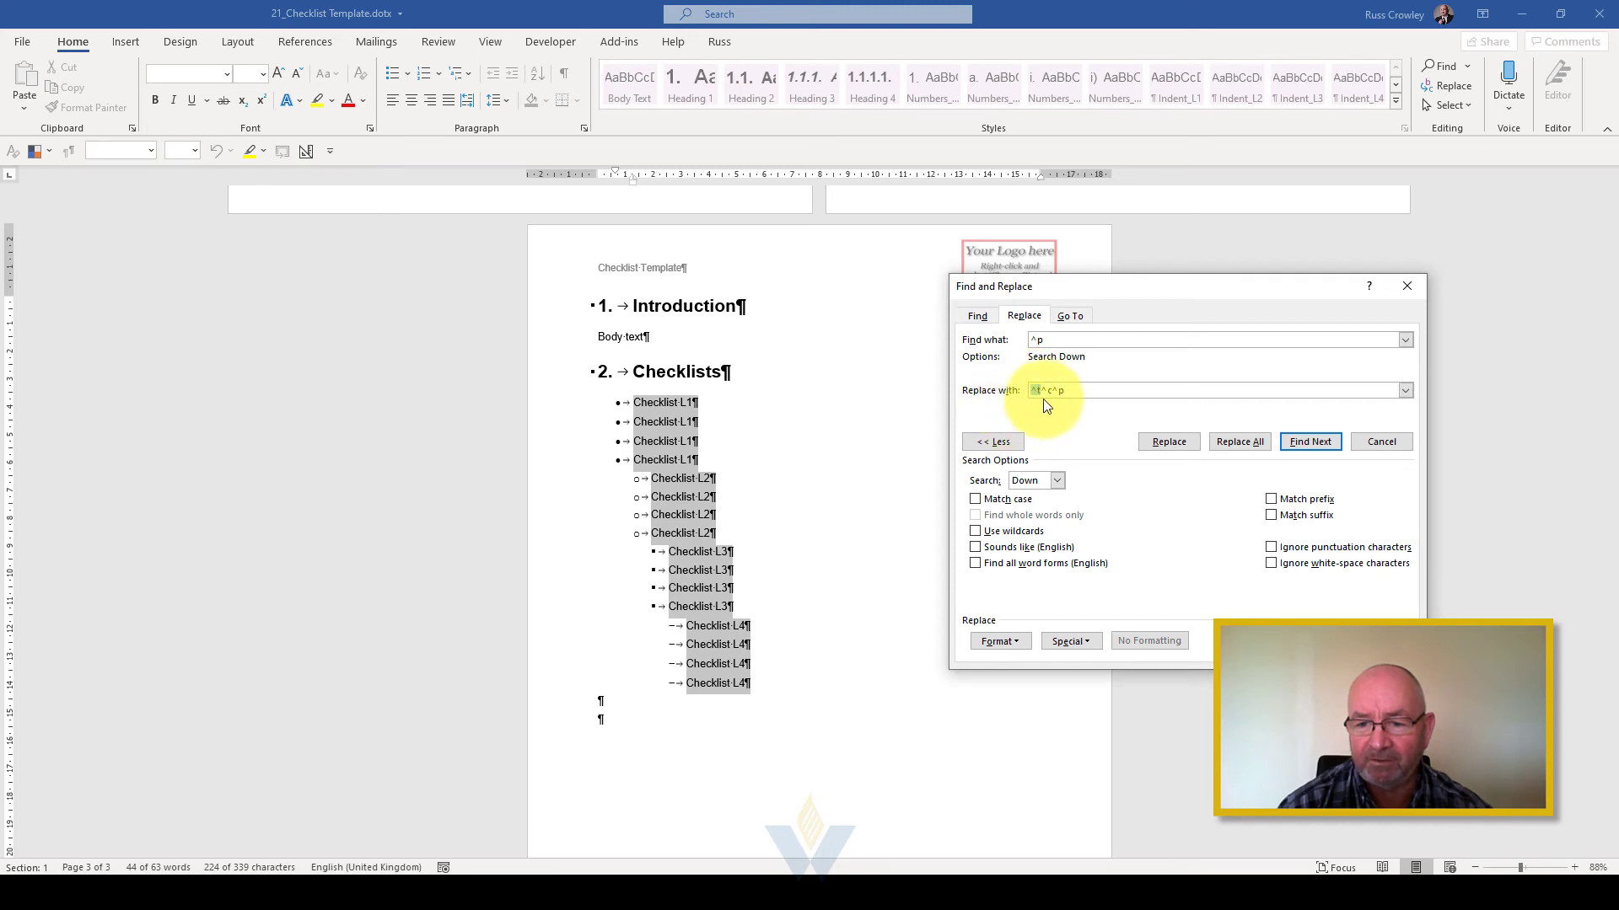
{"action": "double_click", "coordinate": [1037, 390]}
{"action": "left_click_drag", "start_coordinate": [1042, 391], "coordinate": [1051, 390]}
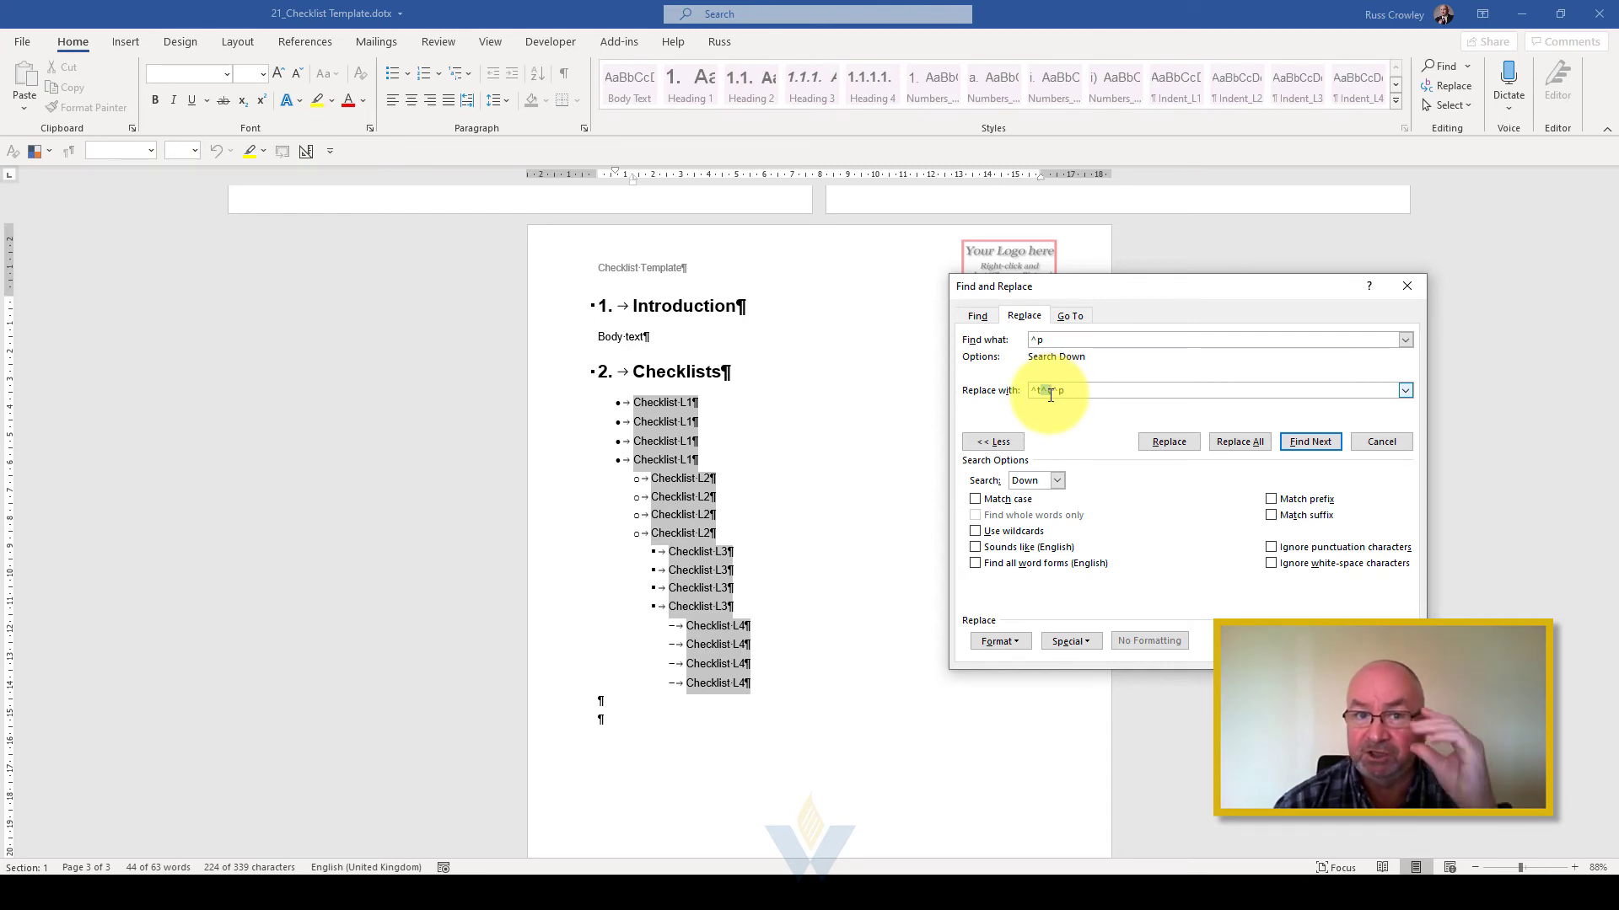
{"action": "left_click_drag", "start_coordinate": [1053, 391], "coordinate": [1072, 391]}
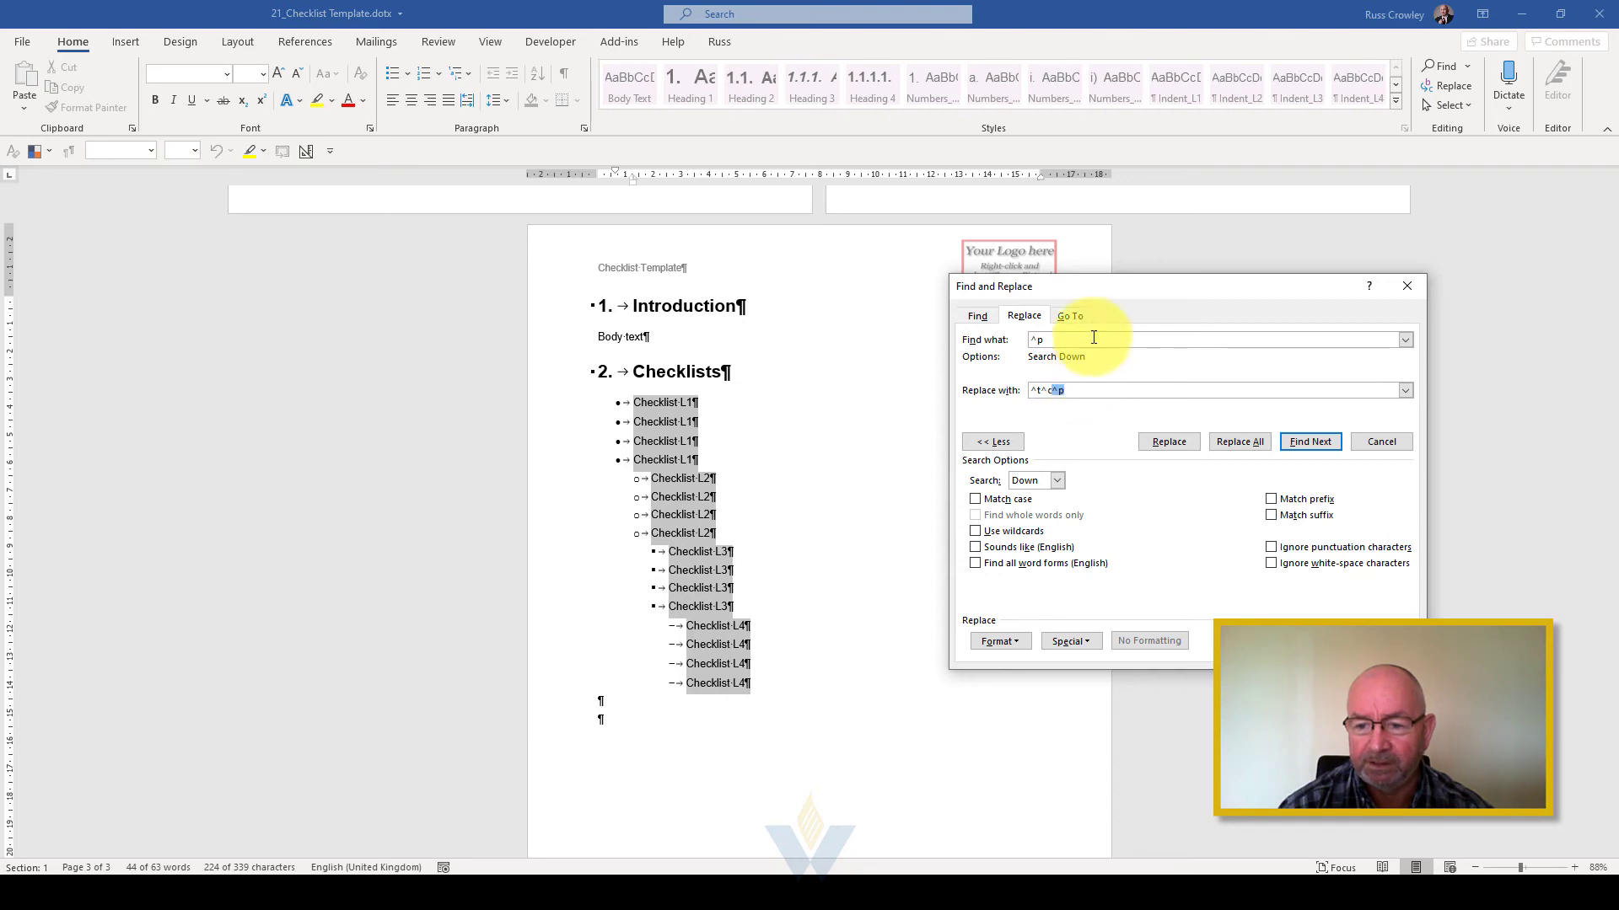
{"action": "left_click_drag", "start_coordinate": [1095, 288], "coordinate": [1091, 270]}
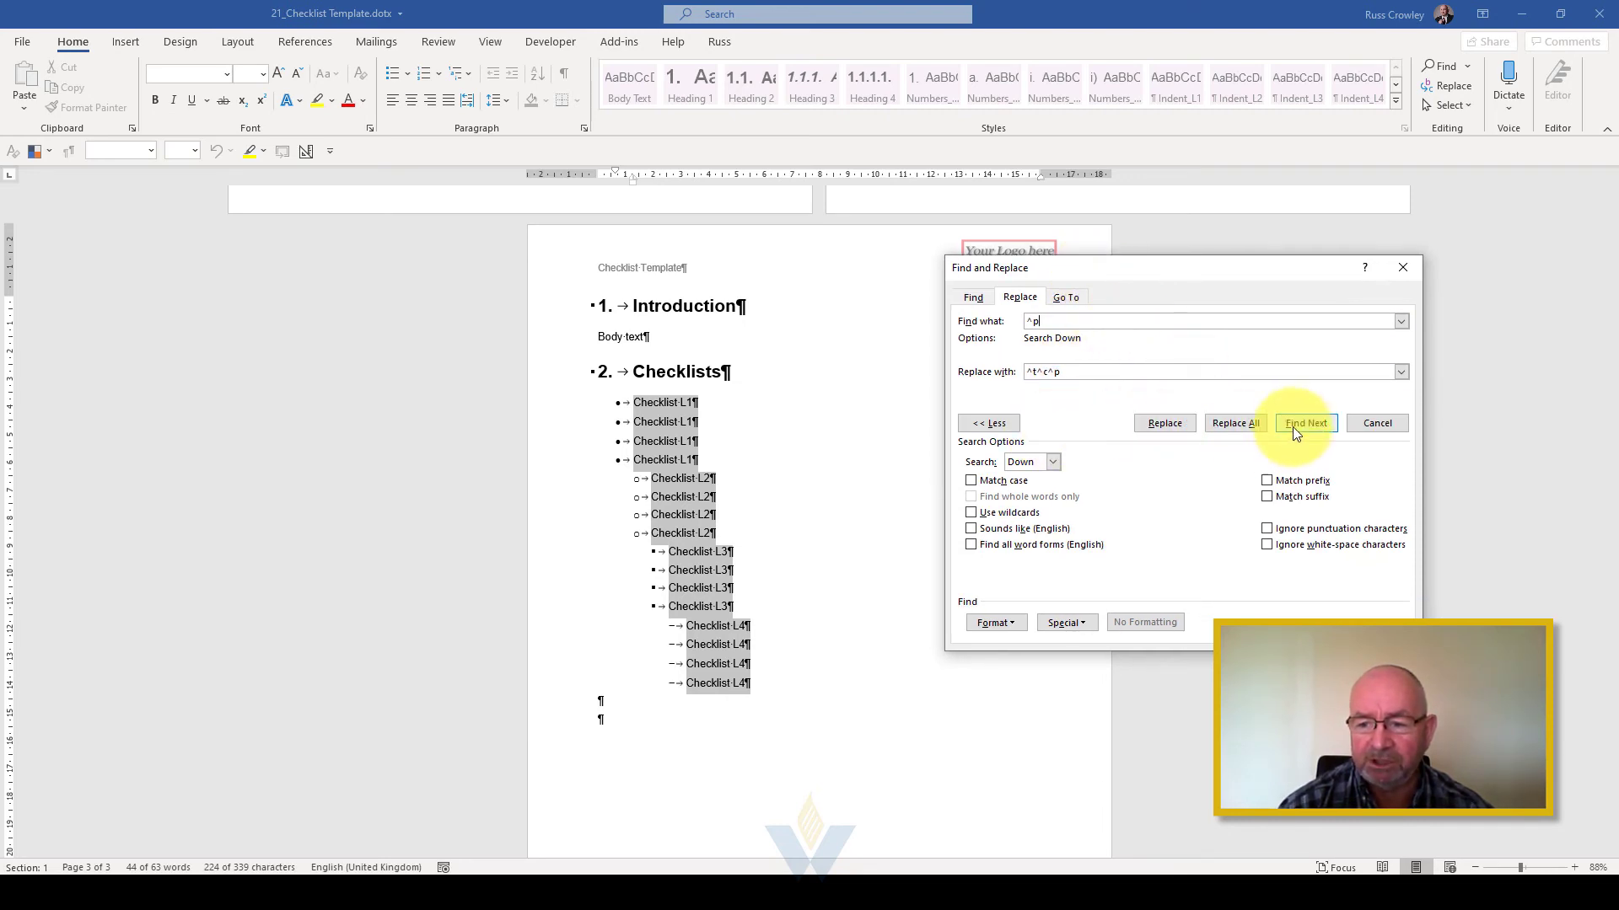
Step: Test with Find Next and two single replacements, then Replace All for 16 replacements
{"action": "left_click", "coordinate": [1171, 428]}
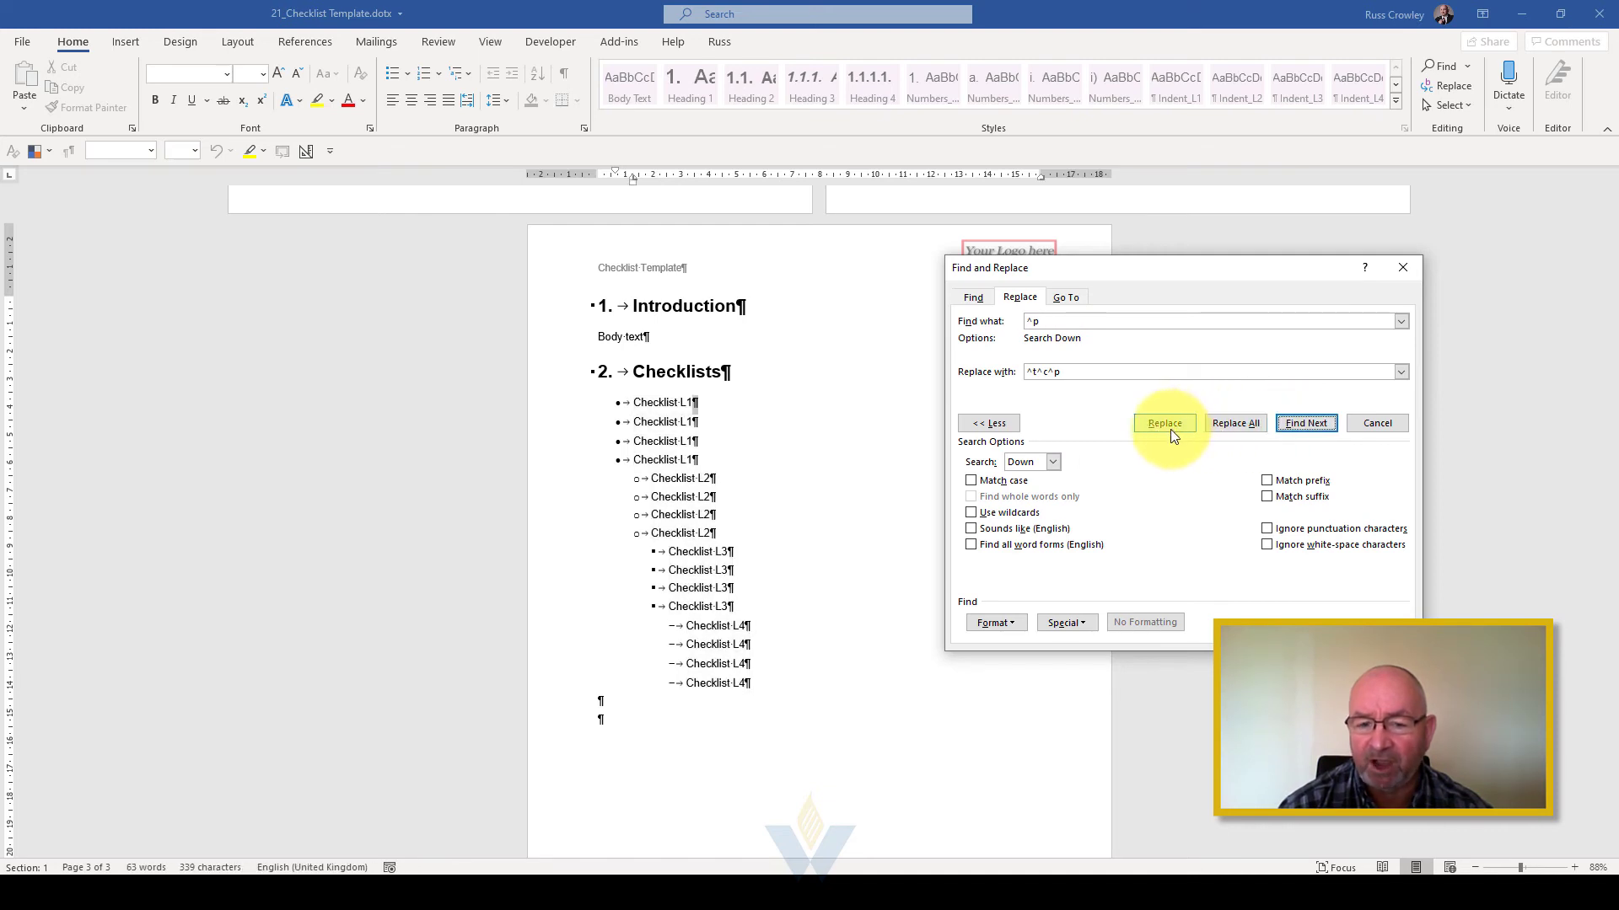
{"action": "left_click", "coordinate": [1166, 423]}
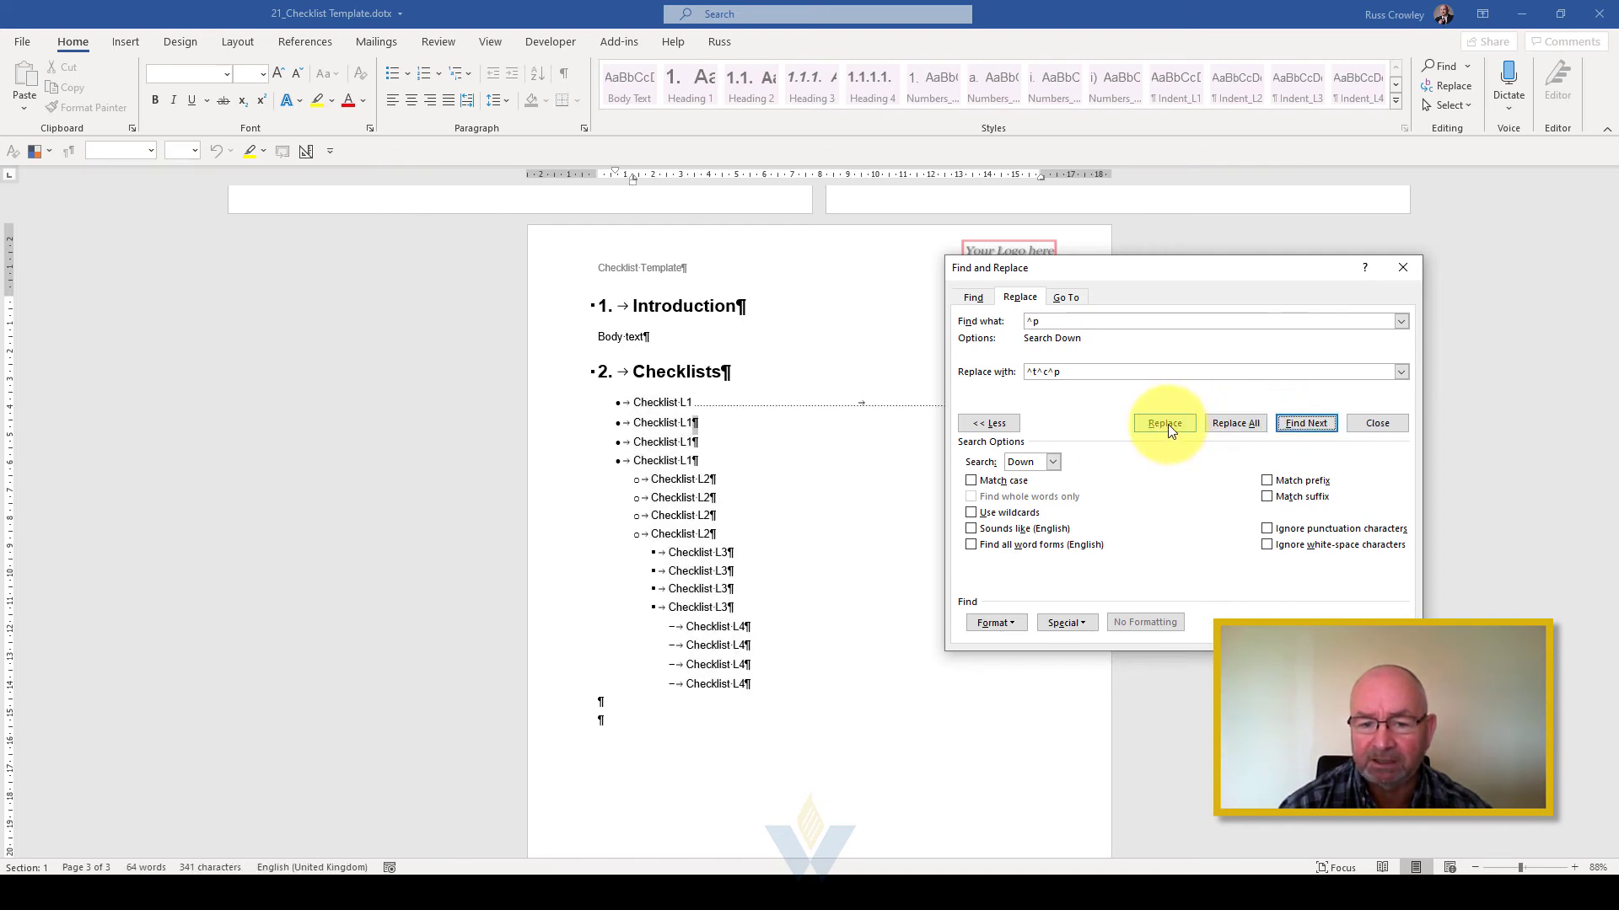
{"action": "left_click_drag", "start_coordinate": [1182, 265], "coordinate": [1391, 239]}
{"action": "left_click", "coordinate": [1361, 396]}
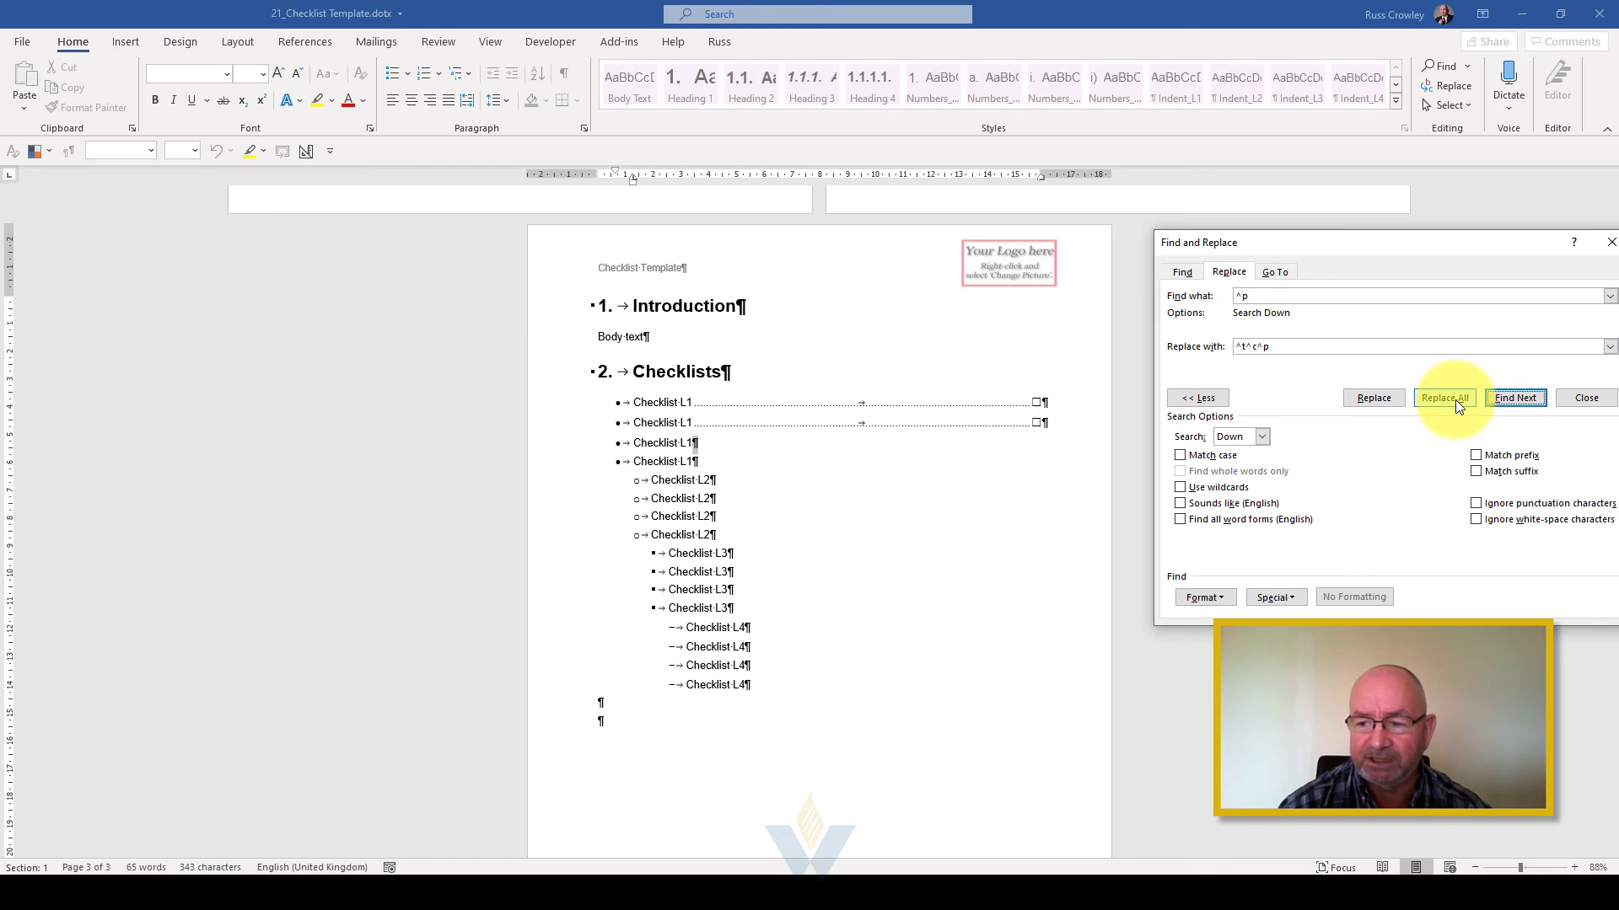
{"action": "left_click", "coordinate": [1455, 399]}
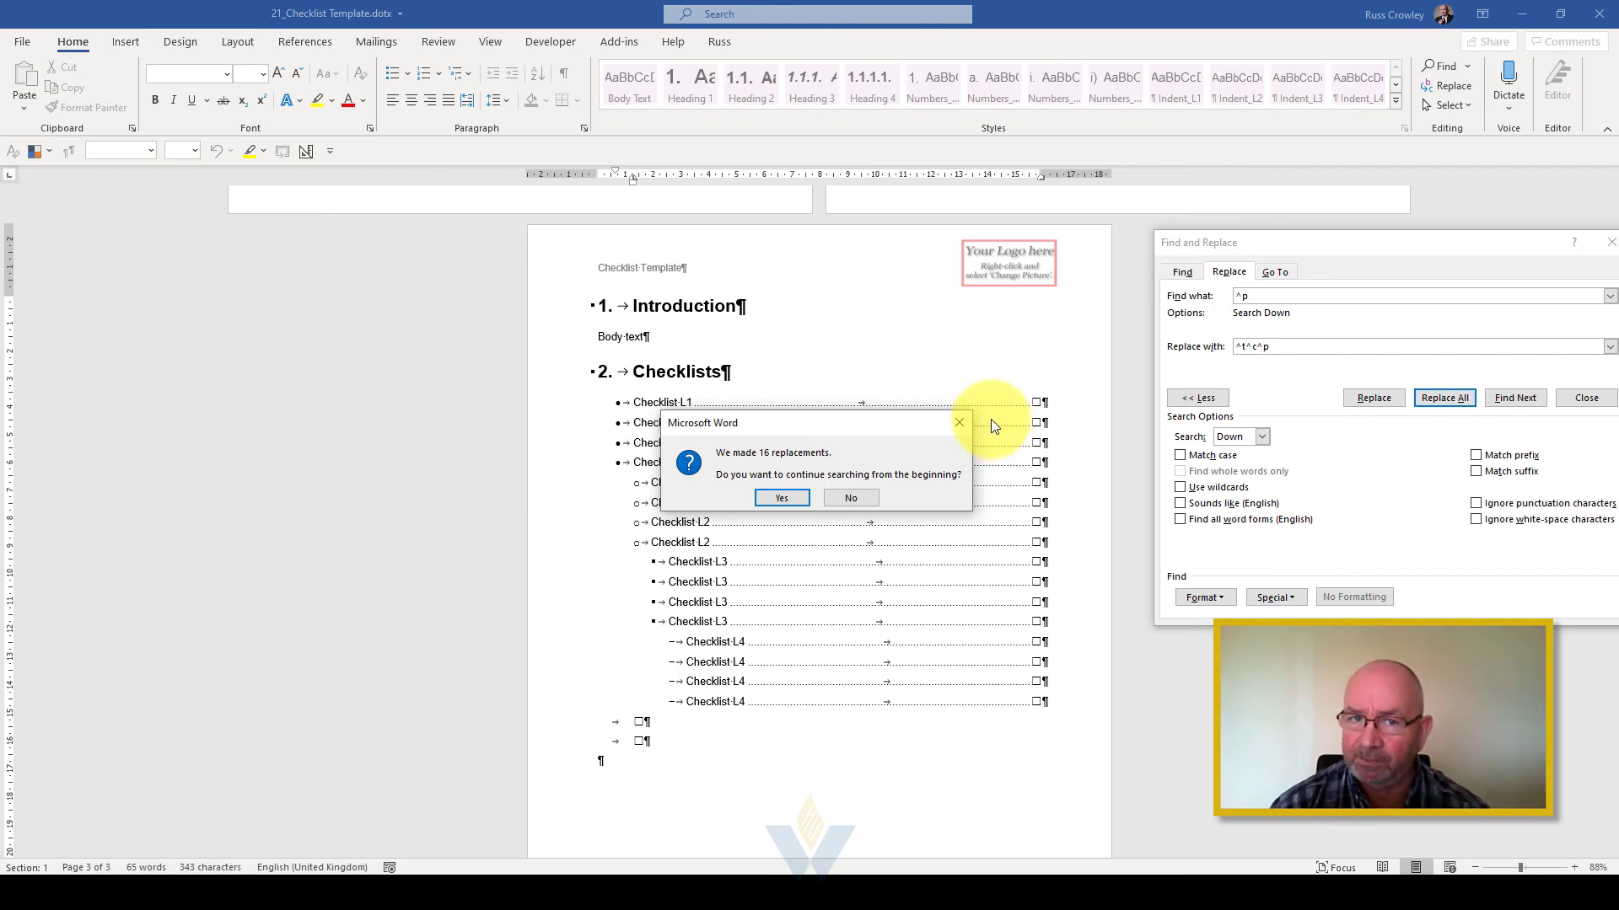
Step: Decline searching the rest of the document, hide formatting marks, and close Find and Replace
{"action": "left_click", "coordinate": [853, 502]}
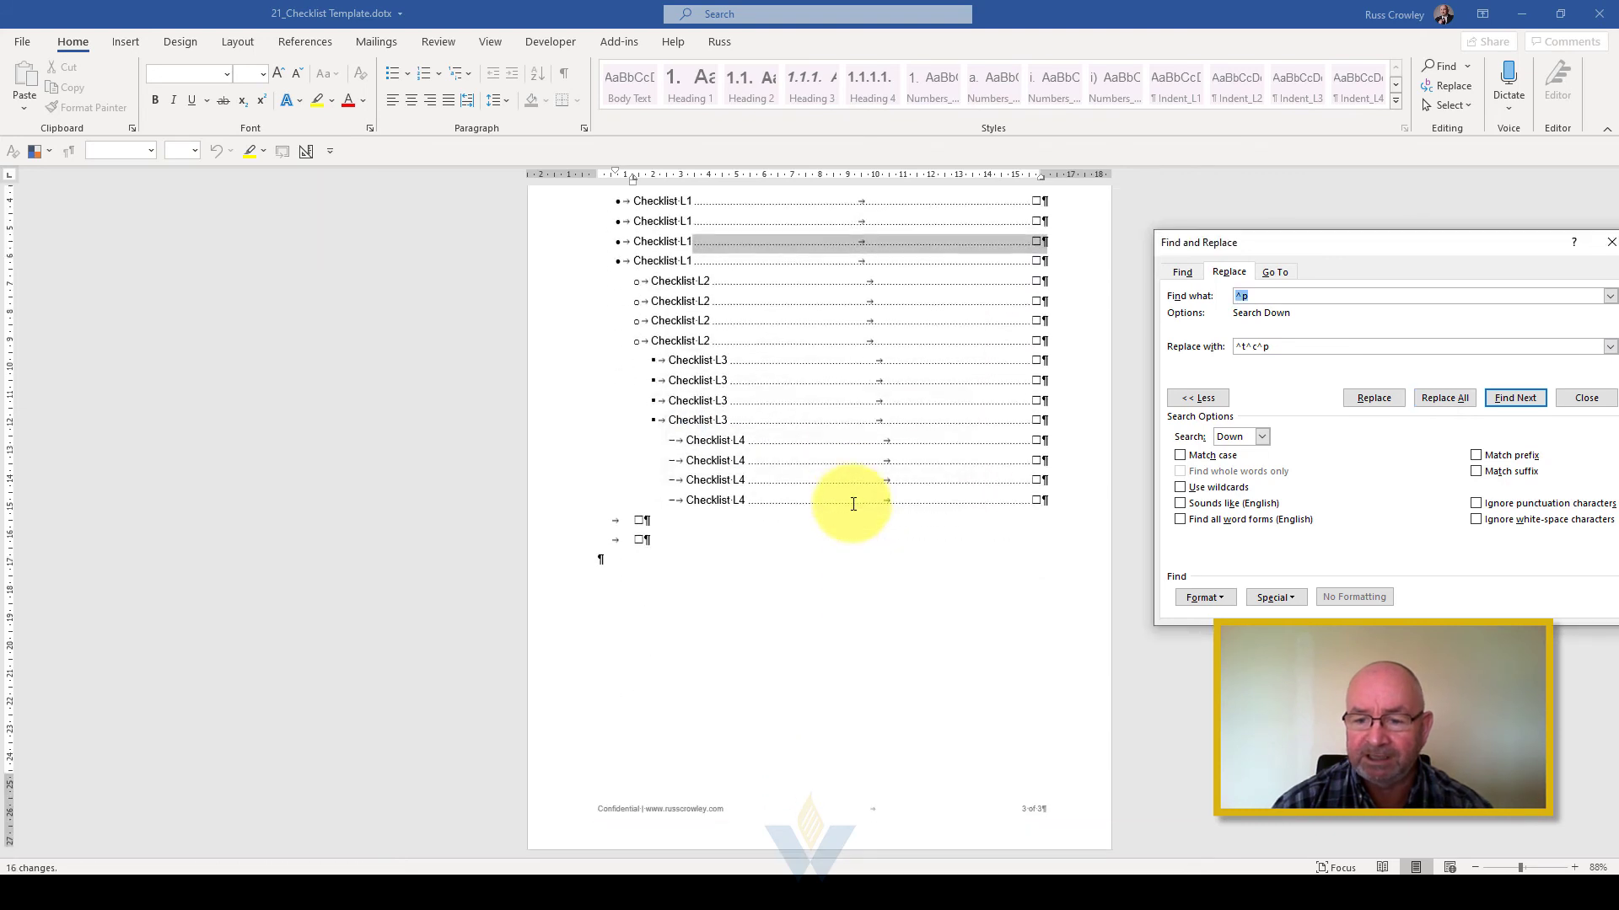
{"action": "left_click", "coordinate": [828, 398]}
{"action": "scroll", "coordinate": [827, 406], "scroll_direction": "up", "scroll_amount": 1}
{"action": "scroll", "coordinate": [827, 406], "scroll_direction": "up", "scroll_amount": 1}
{"action": "left_click", "coordinate": [770, 290]}
{"action": "left_click", "coordinate": [561, 74]}
{"action": "left_click", "coordinate": [1479, 250]}
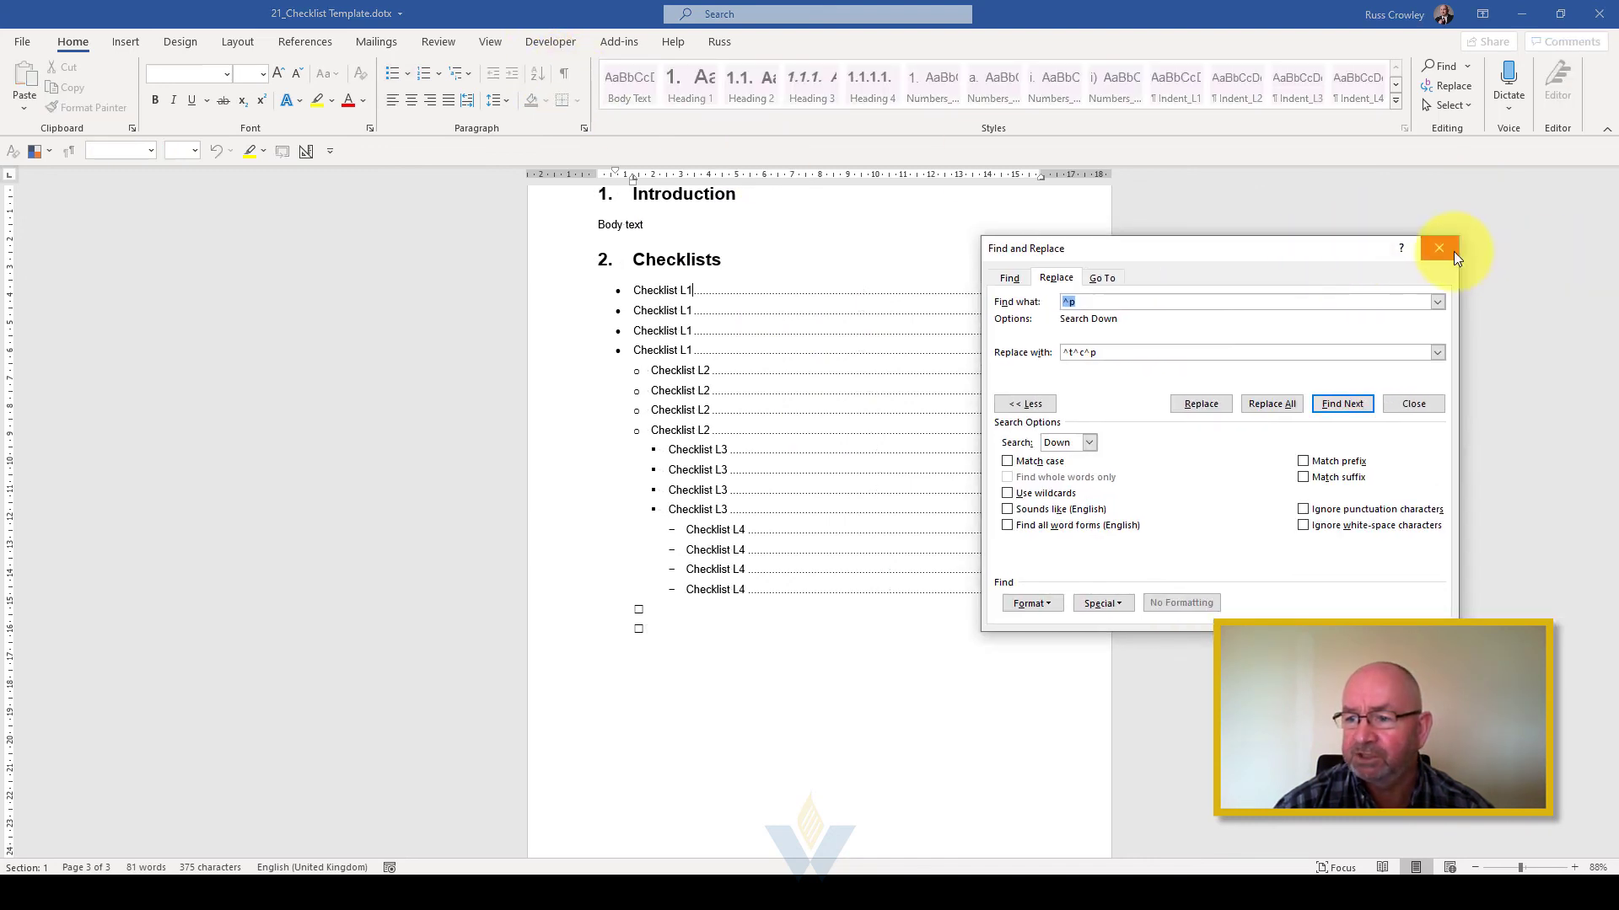
{"action": "left_click", "coordinate": [1439, 248]}
Step: Delete the two stray check boxes below the list and the leftover indent
{"action": "left_click", "coordinate": [1039, 292]}
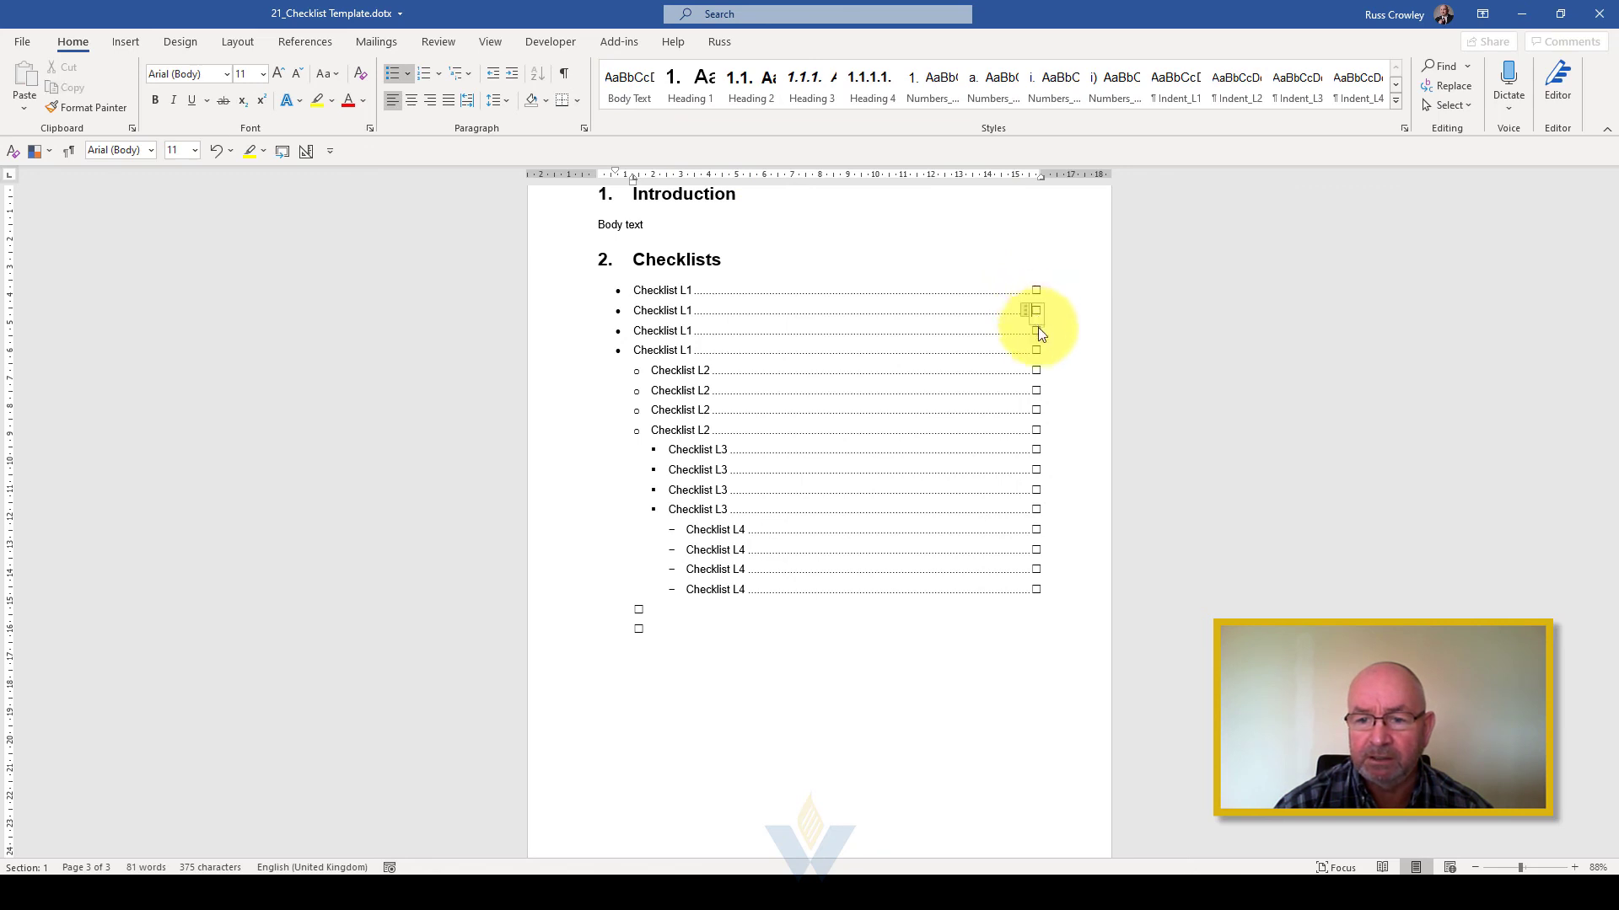
{"action": "left_click", "coordinate": [759, 609]}
{"action": "left_click_drag", "start_coordinate": [643, 628], "coordinate": [629, 609]}
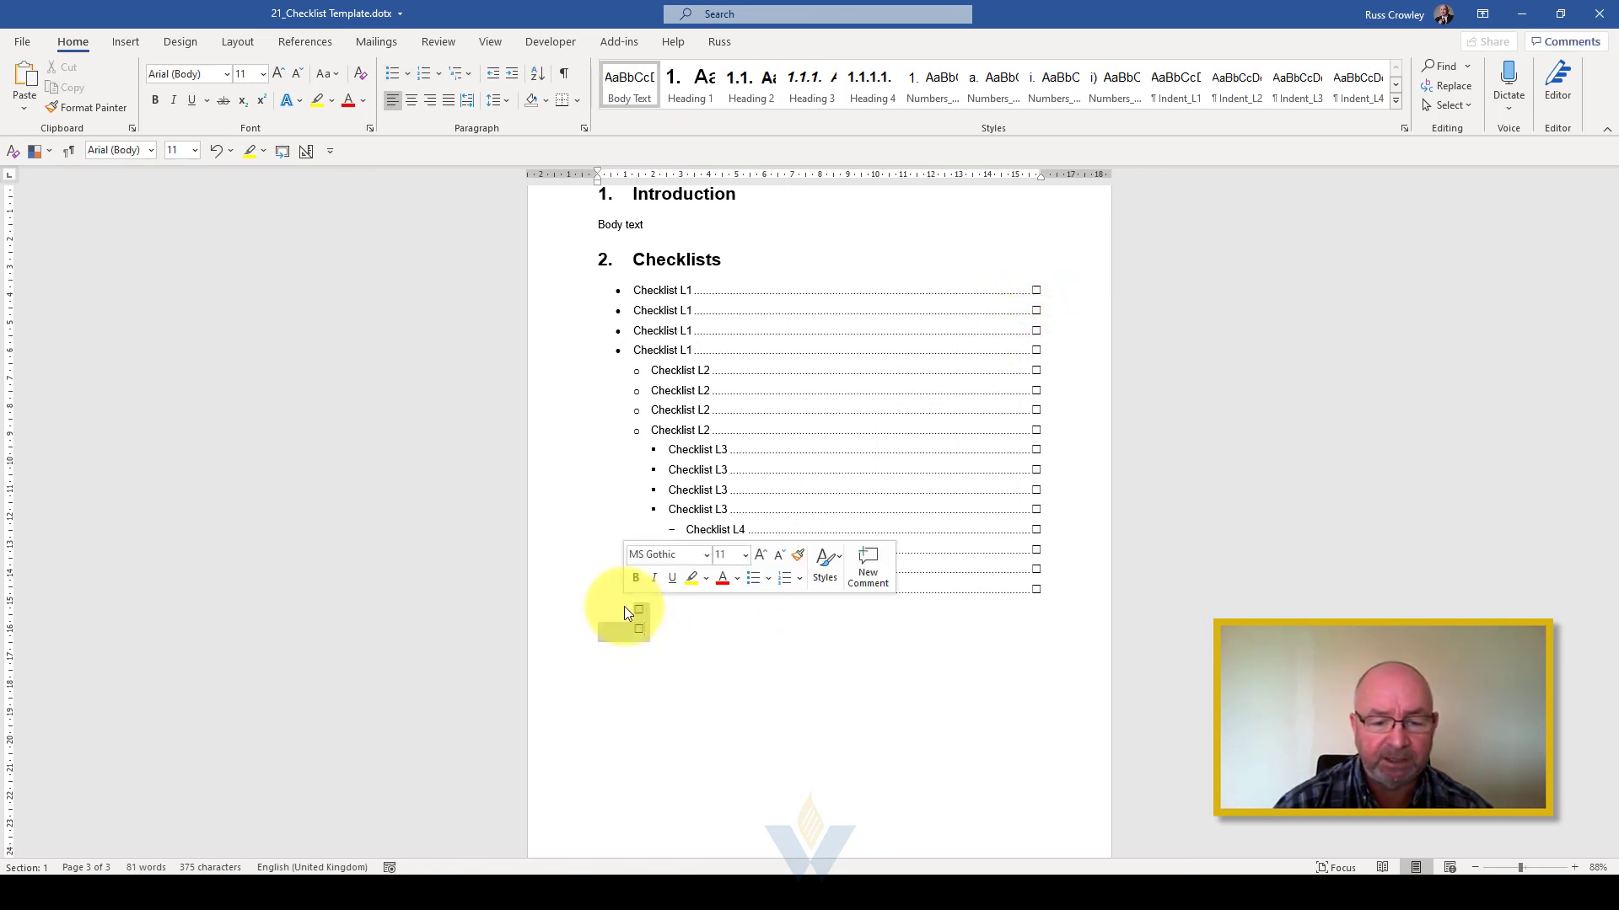
{"action": "key", "text": "Delete"}
{"action": "key", "text": "BackSpace"}
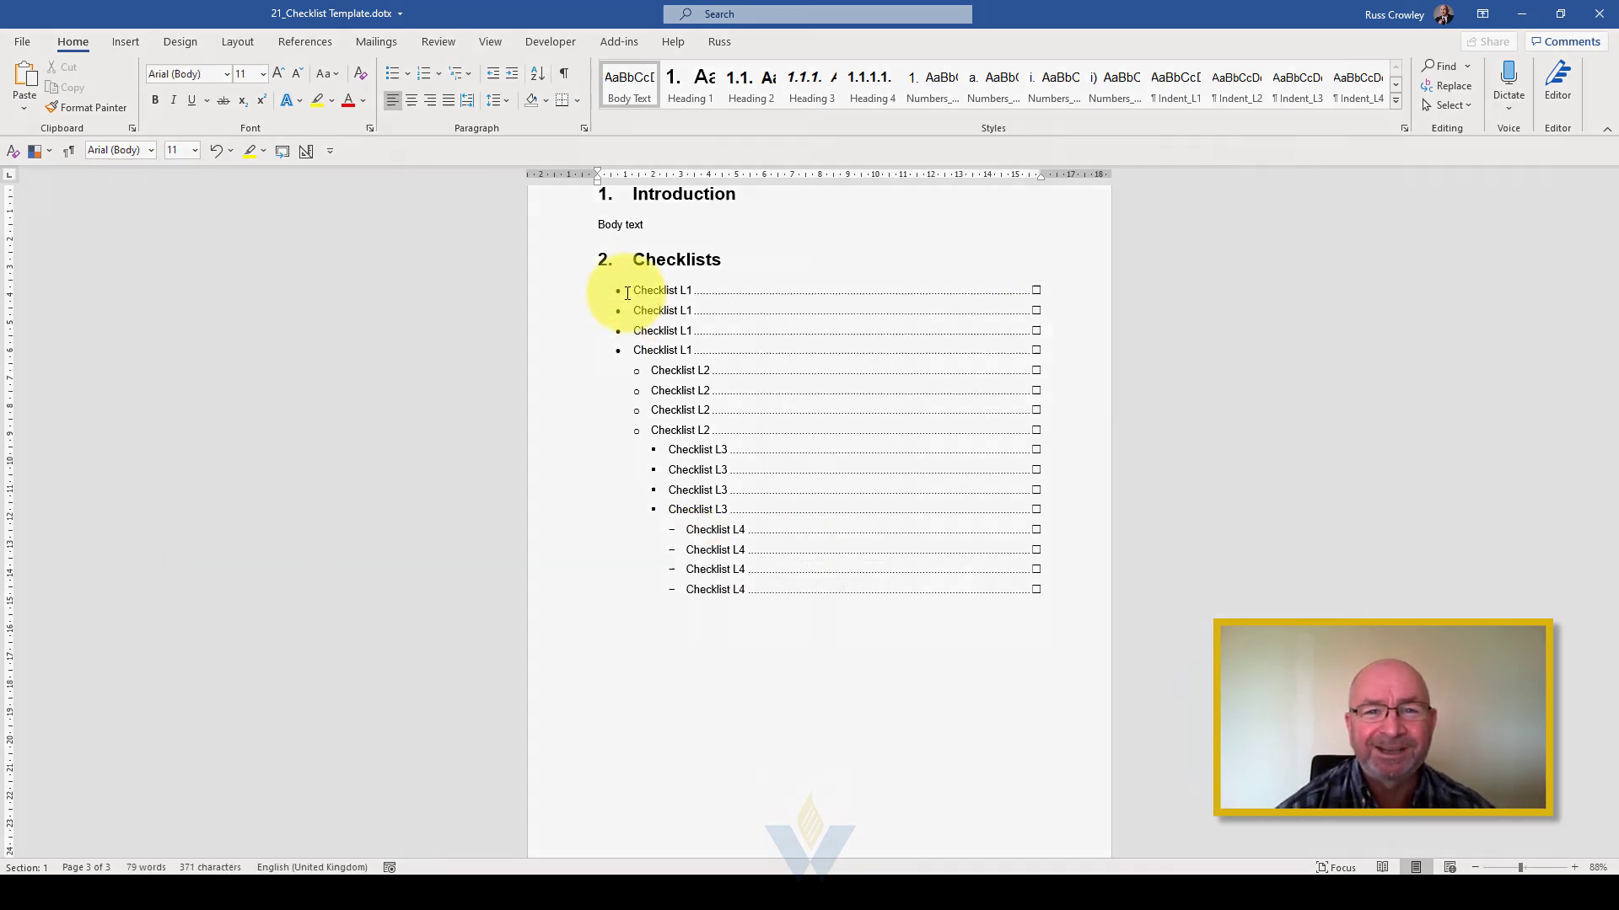